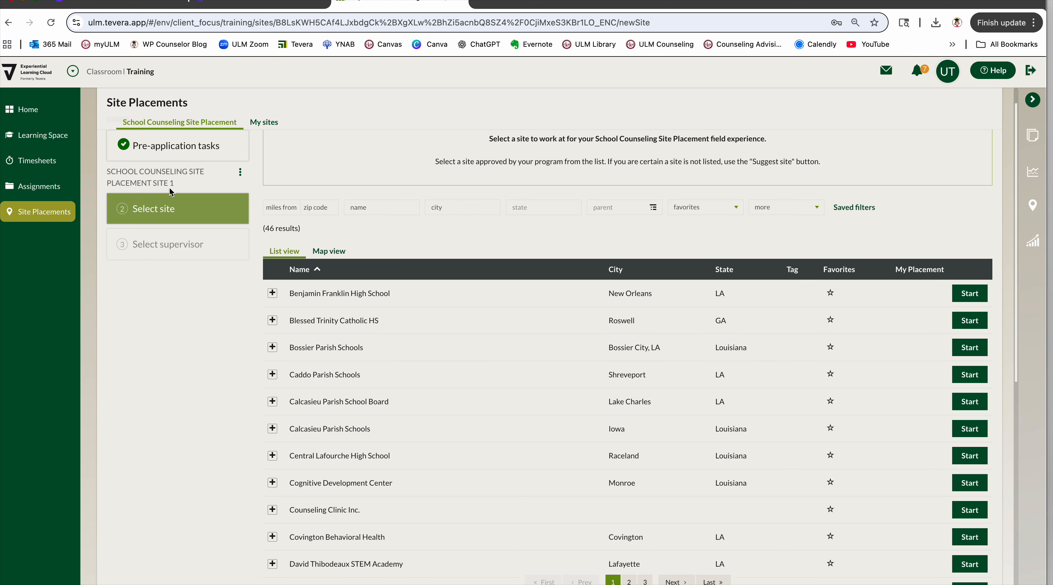
# Filter the placement site list by the name Sunshine Elementary, correcting the misspelled word.
pyautogui.click(166, 209)
pyautogui.click(383, 207)
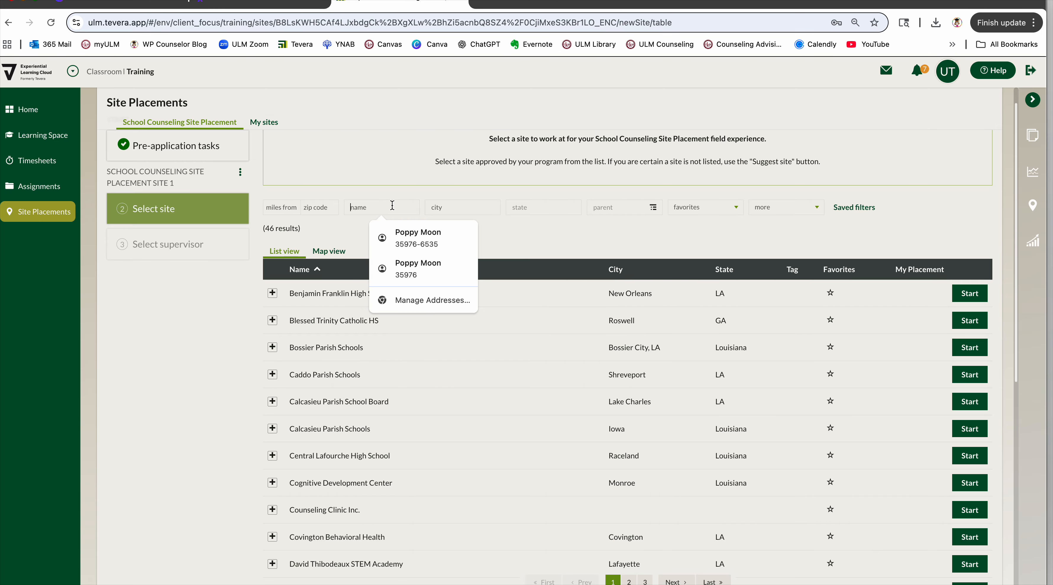
pyautogui.write('S')
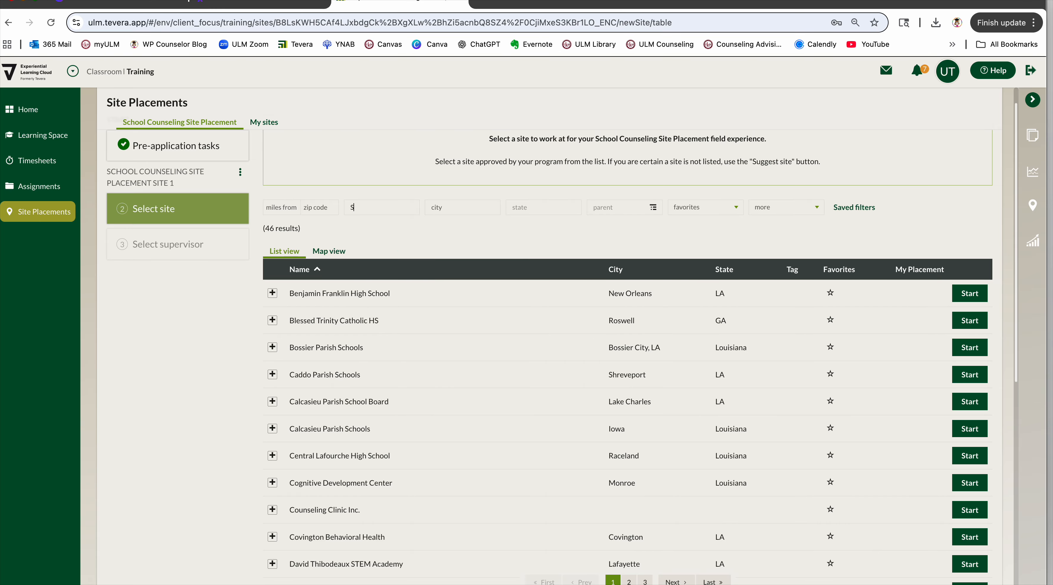
pyautogui.write('unshine Elememtary')
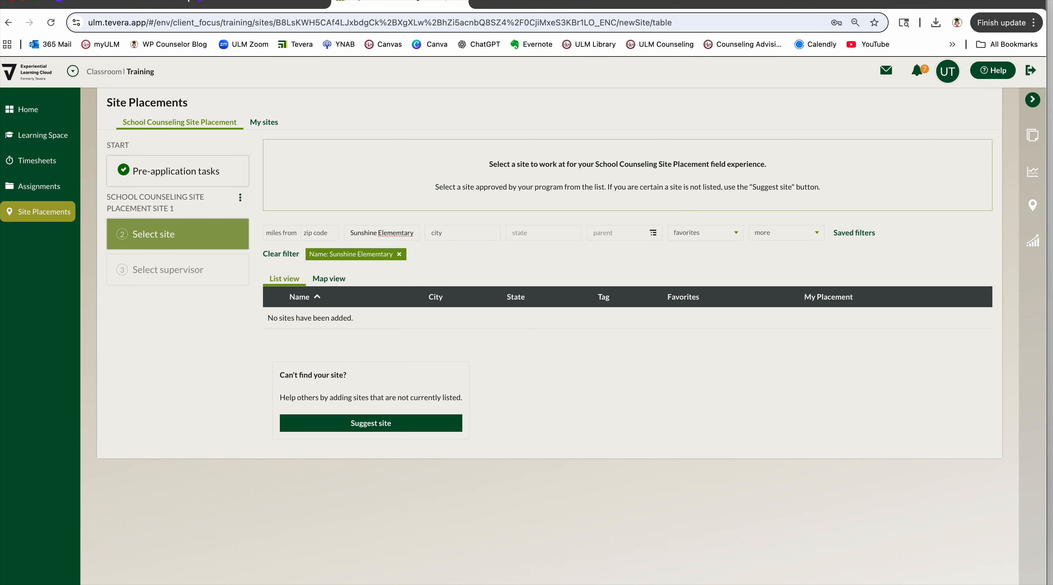
pyautogui.rightClick(397, 233)
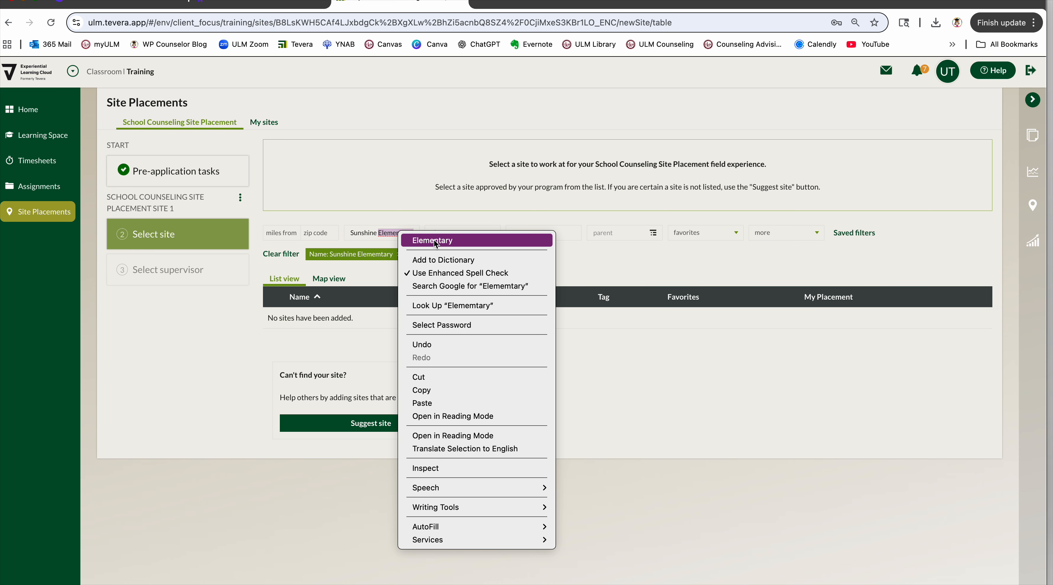
pyautogui.click(436, 242)
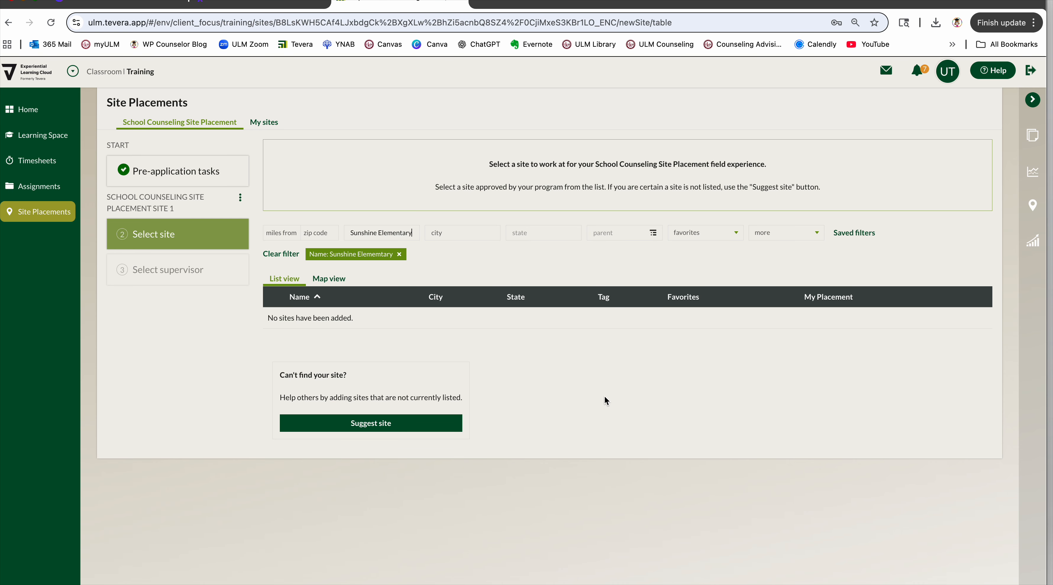
# Suggest a new site named Sunshine Elementary and declare that it is not among the possible matches.
pyautogui.click(368, 426)
pyautogui.click(413, 347)
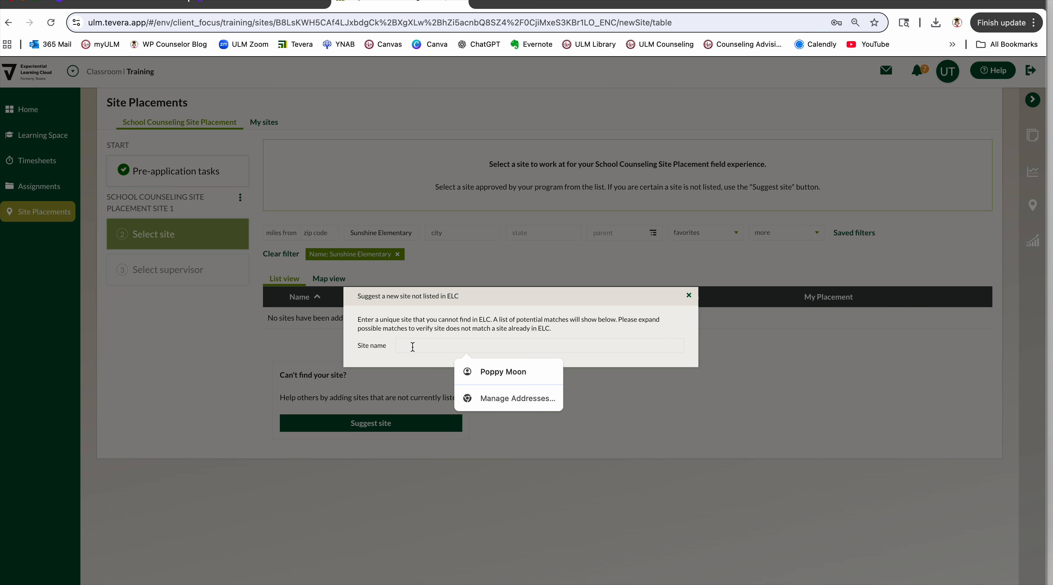
pyautogui.write('Sun')
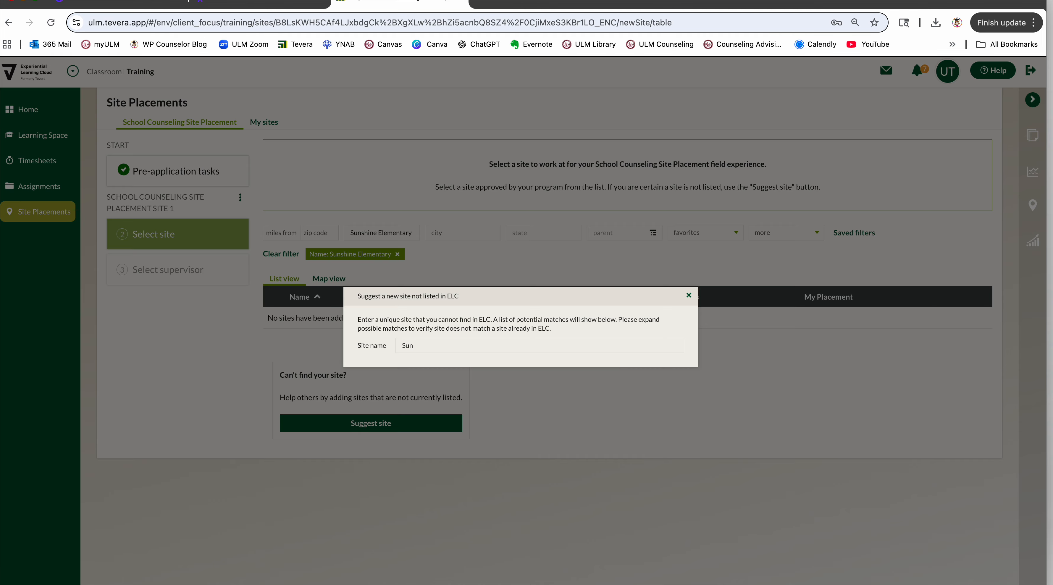
pyautogui.write('shine Elementary')
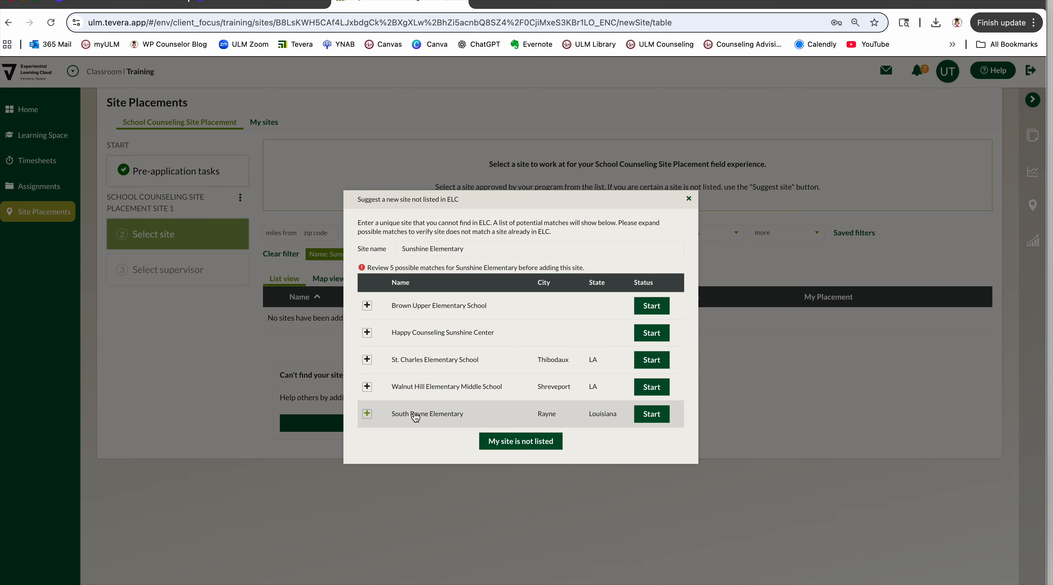
pyautogui.click(522, 441)
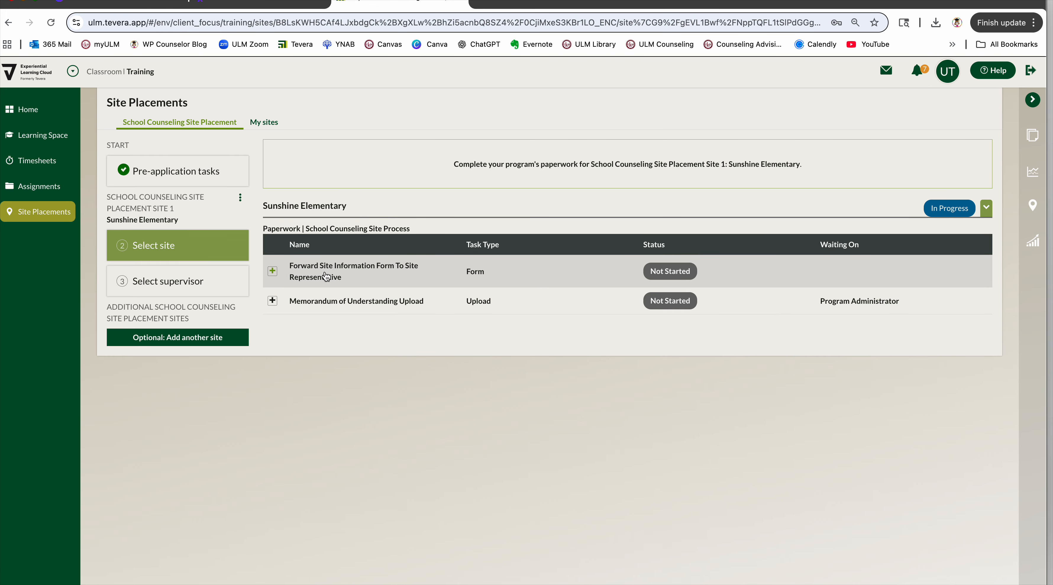
# Start the Forward Site Information Form To Site Representative task and enter the site supervisor's email as both completer and asr signer.
pyautogui.click(273, 273)
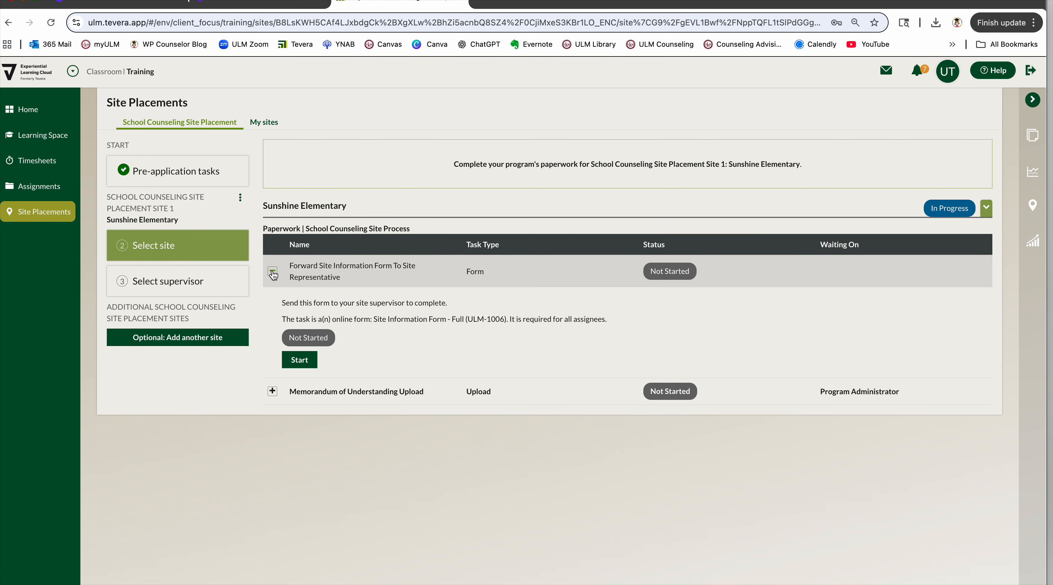
pyautogui.click(300, 362)
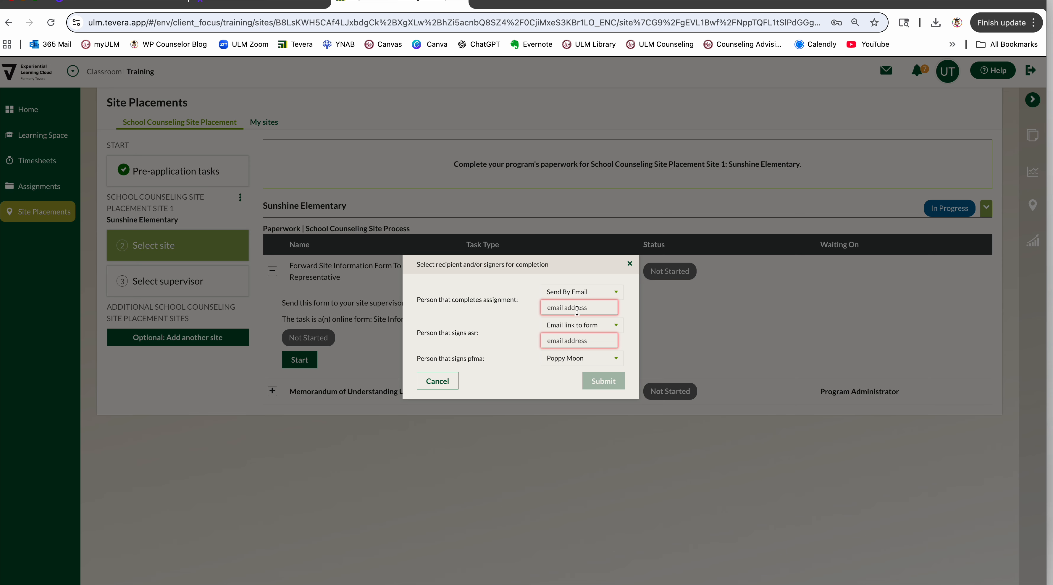
pyautogui.click(577, 310)
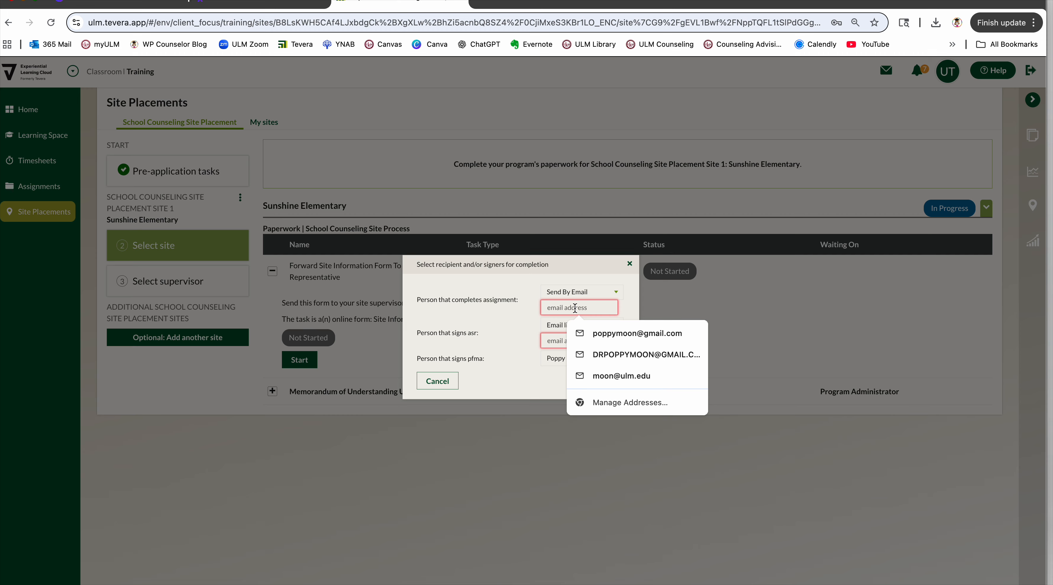
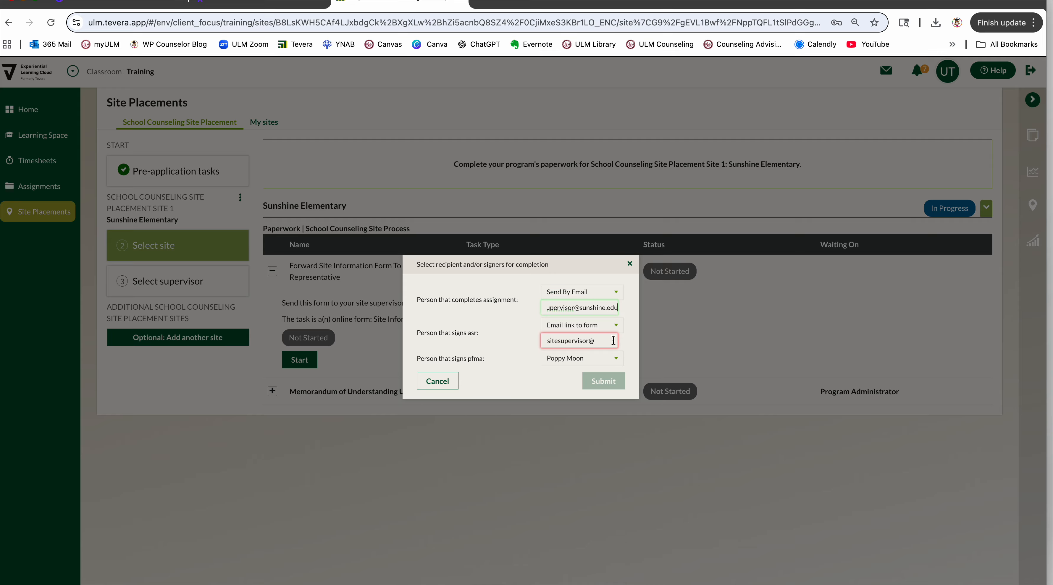
# Choose the listed person as pfma signer and submit the site information form request.
pyautogui.click(590, 360)
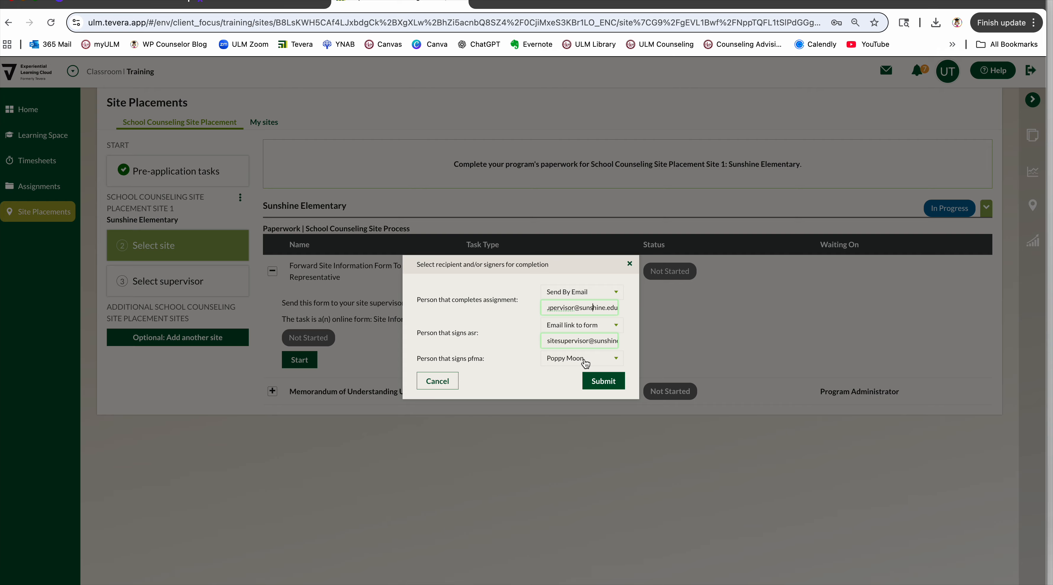
pyautogui.click(598, 362)
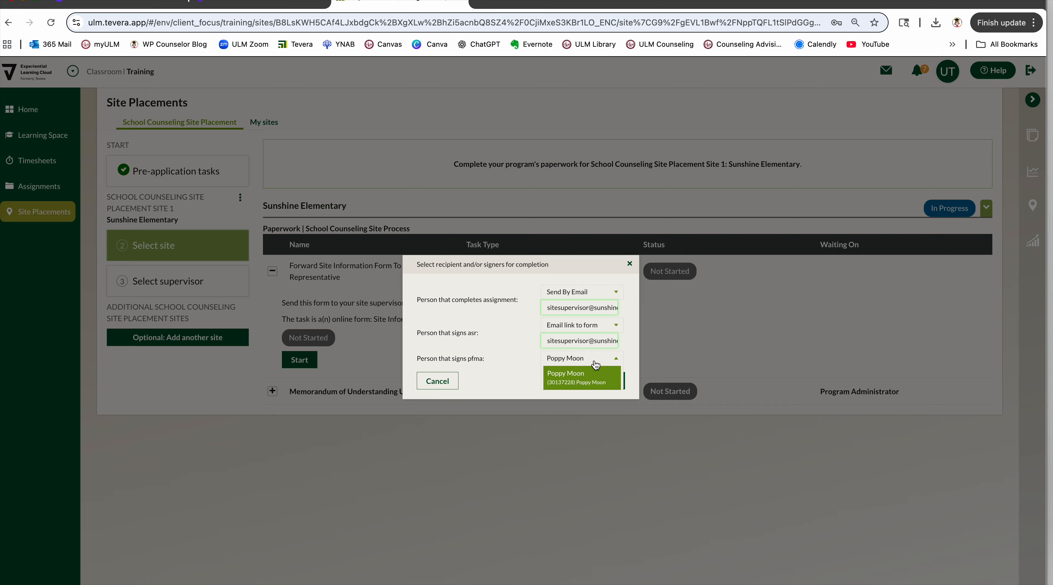
pyautogui.click(591, 366)
pyautogui.click(604, 380)
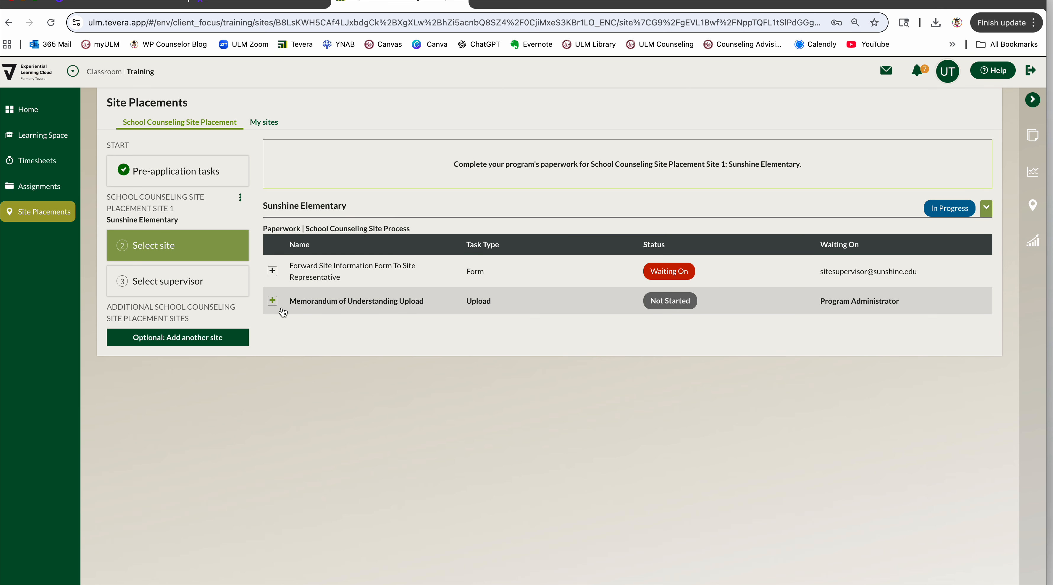
# Read the instructions of the Memorandum of Understanding Upload task, then collapse them.
pyautogui.click(273, 301)
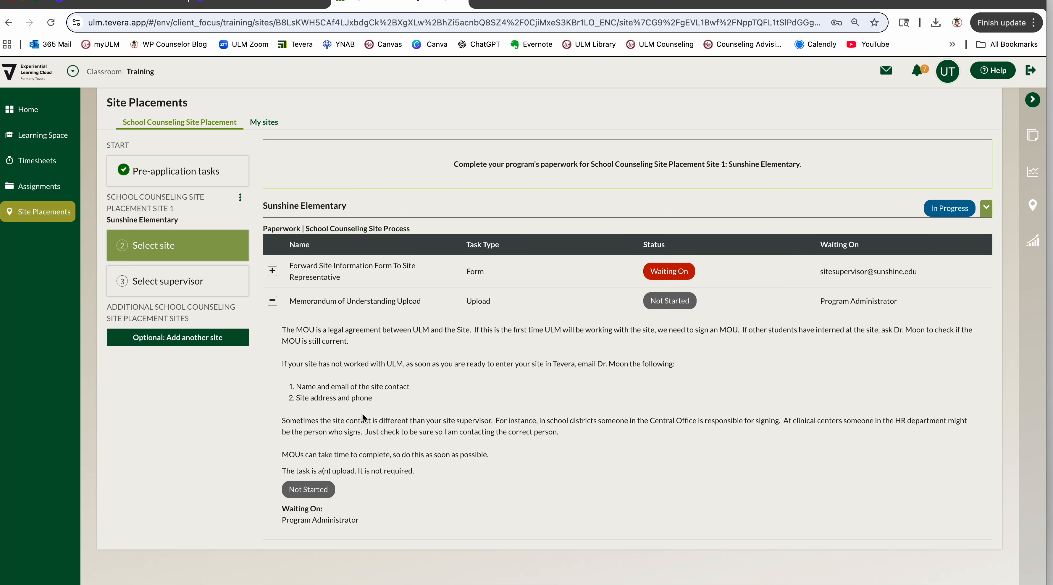
pyautogui.click(273, 301)
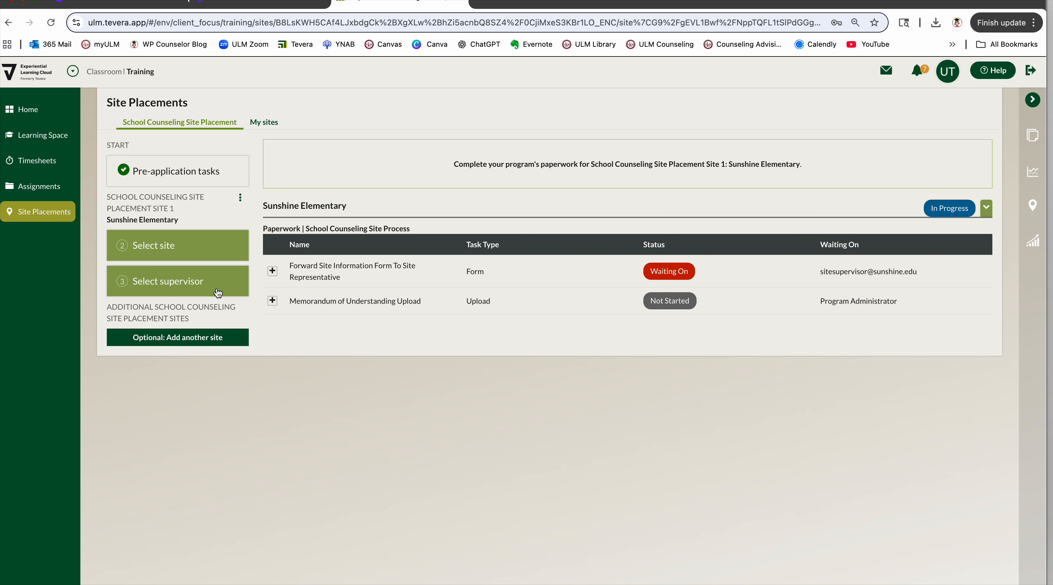
# Suggest a new supervisor for Sunshine Elementary with the supervisor's first and last name, and begin their paperwork.
pyautogui.click(205, 284)
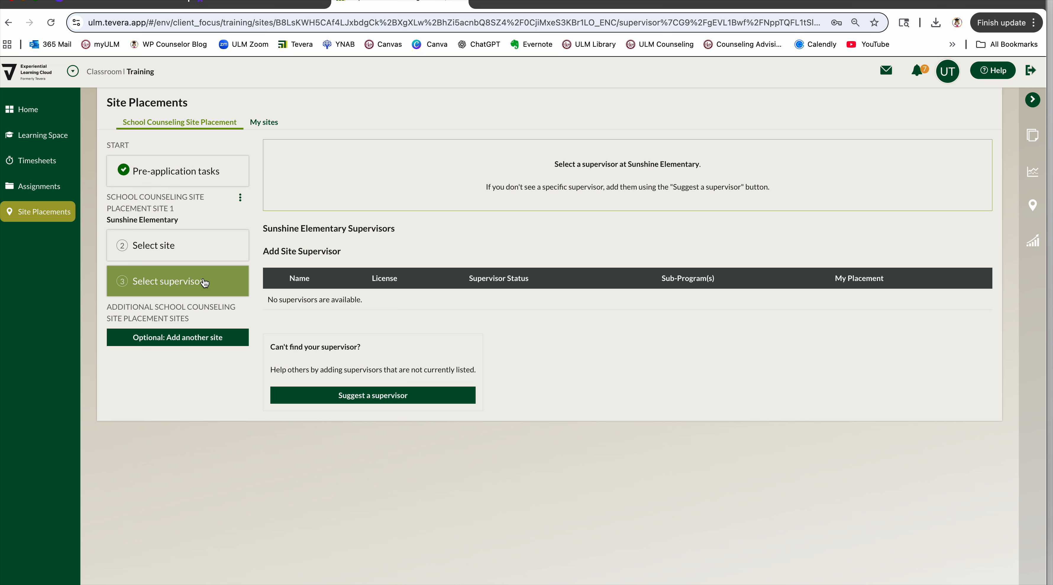
pyautogui.click(361, 396)
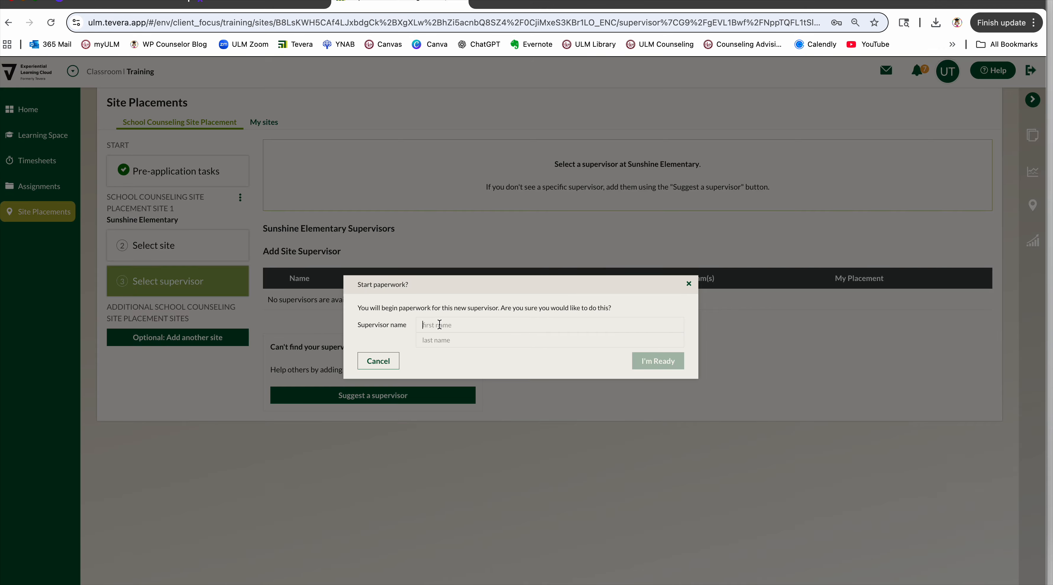
pyautogui.press('Tab')
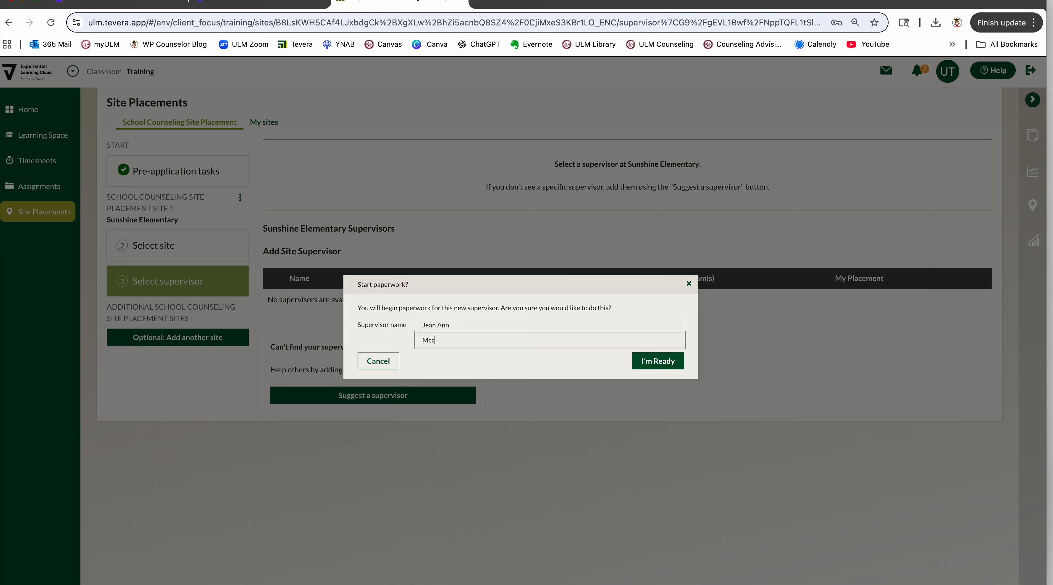
pyautogui.click(661, 361)
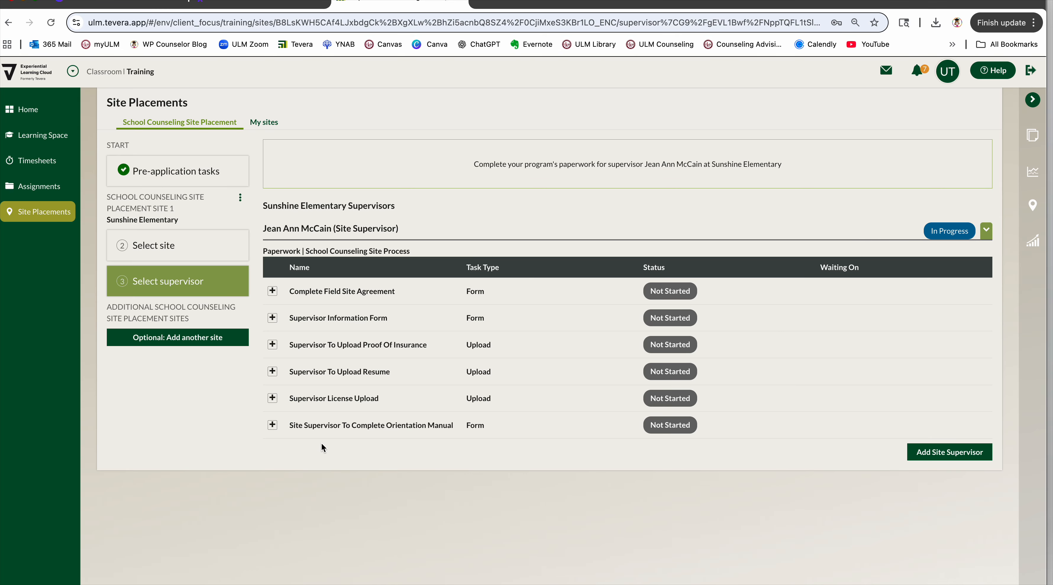
# Send the Supervisor Information Form to the site supervisor's email for both completion and the supervisor signature.
pyautogui.click(273, 318)
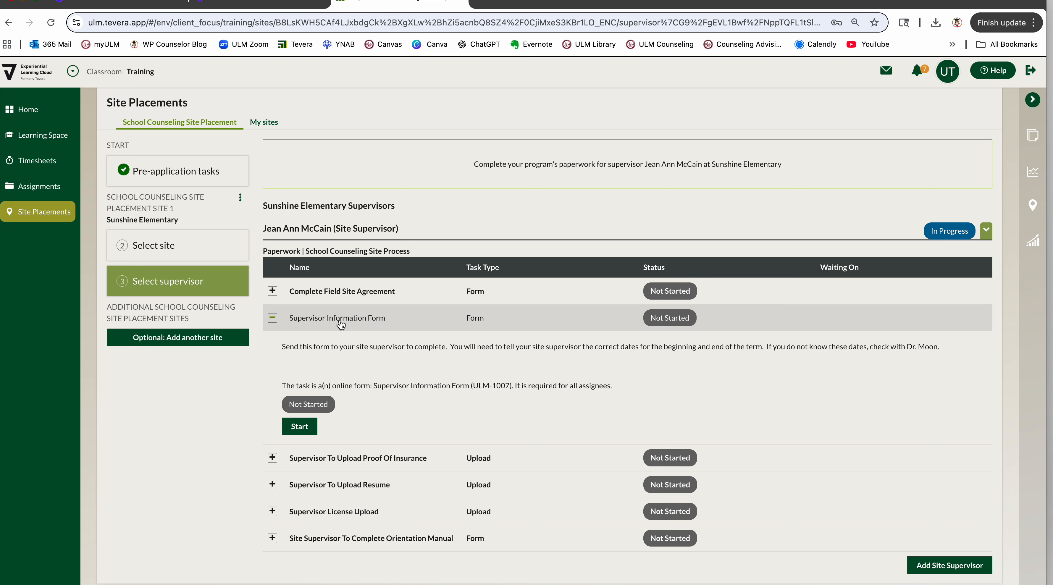
pyautogui.click(297, 428)
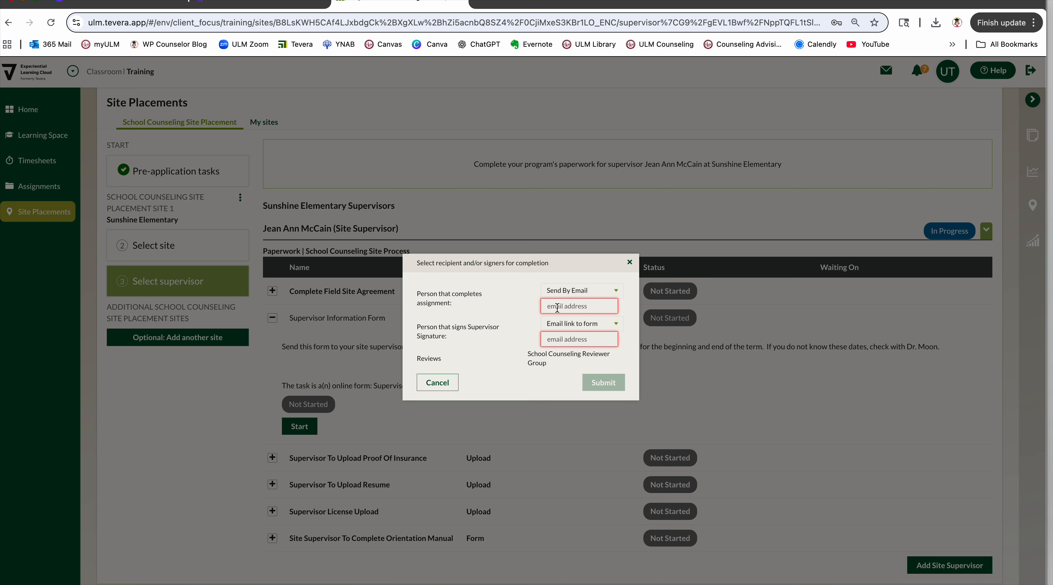
pyautogui.click(558, 308)
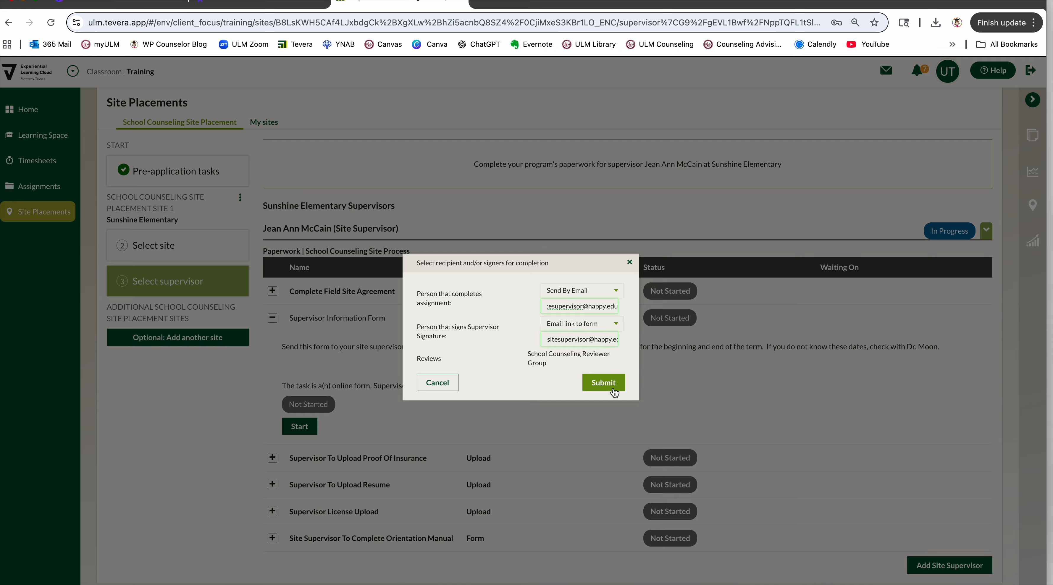
pyautogui.click(603, 383)
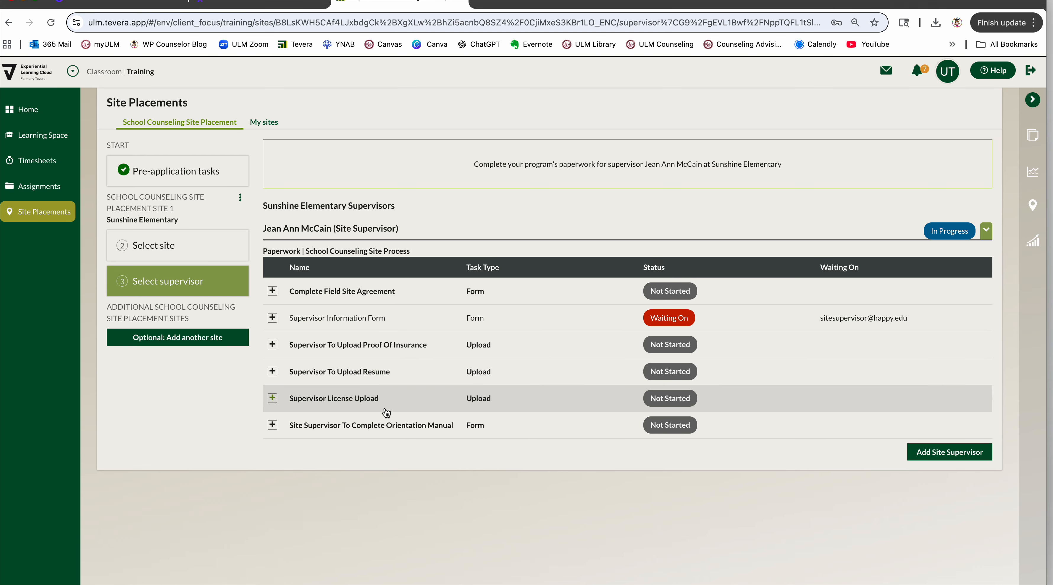
# Read the instructions of the Supervisor To Upload Proof Of Insurance task and collapse them.
pyautogui.click(273, 345)
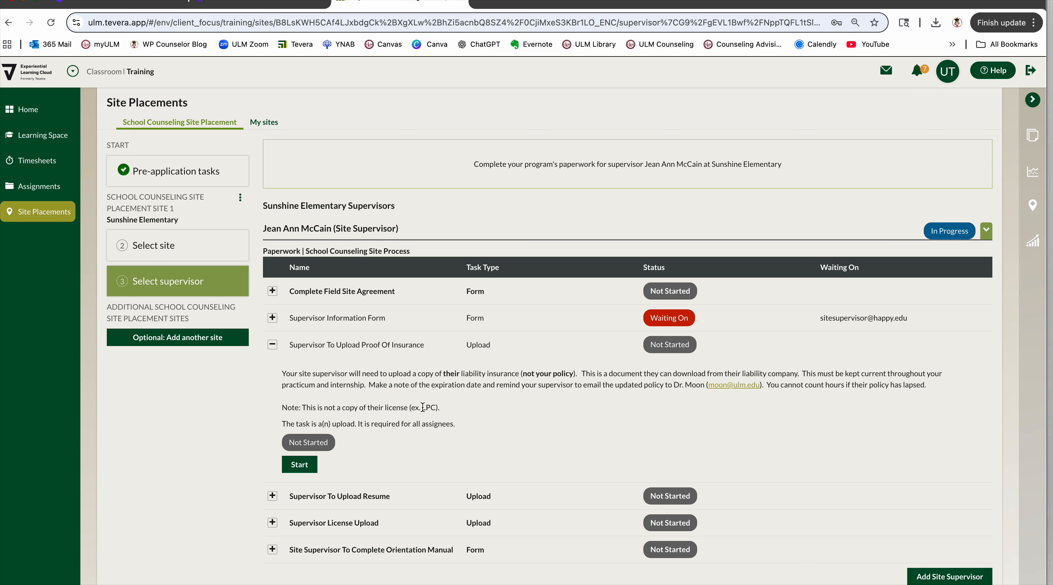
pyautogui.click(272, 345)
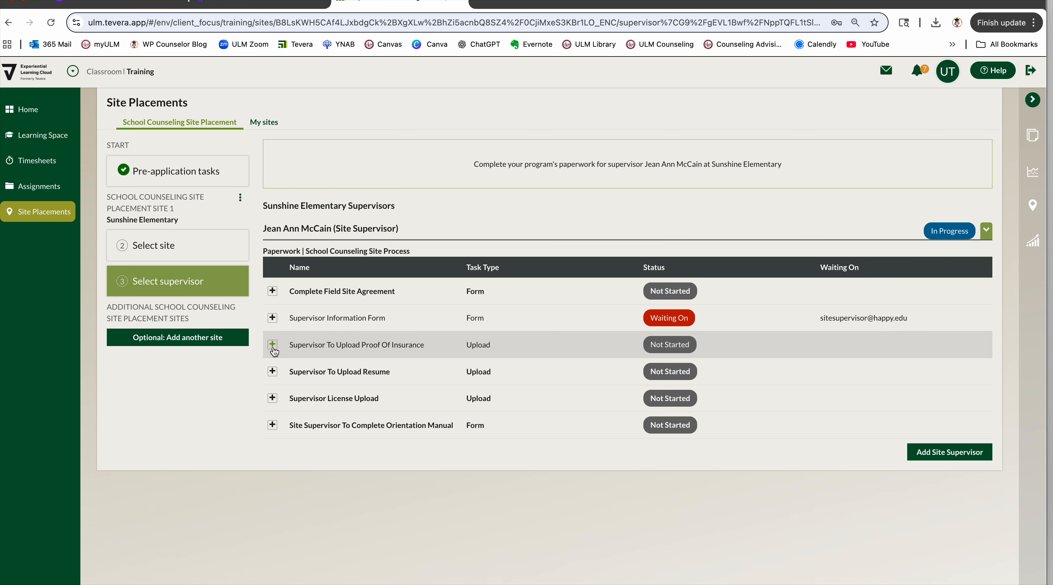
# Send the Supervisor To Upload Resume task to the site supervisor's email.
pyautogui.click(272, 372)
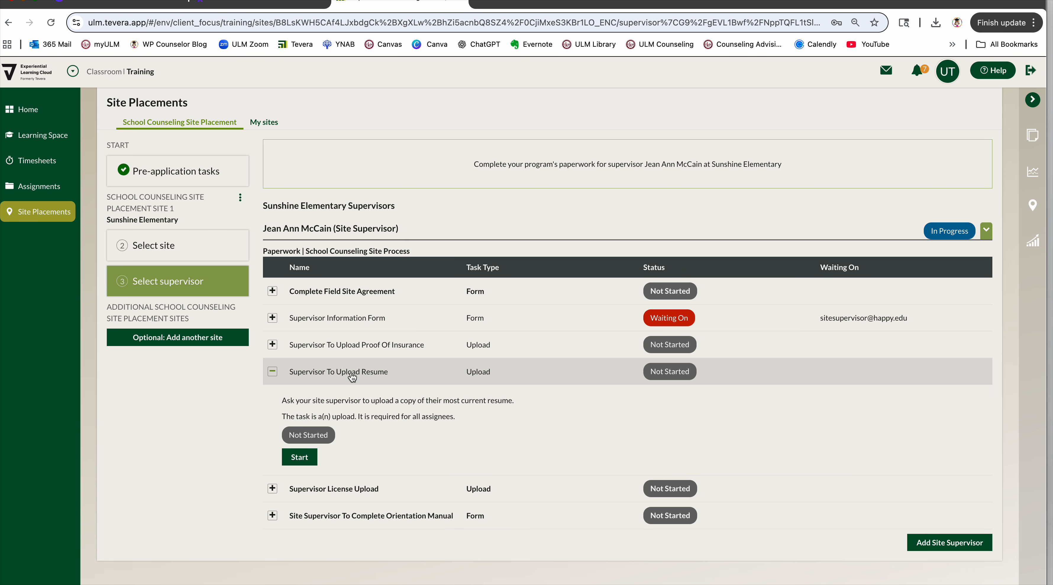
pyautogui.click(303, 457)
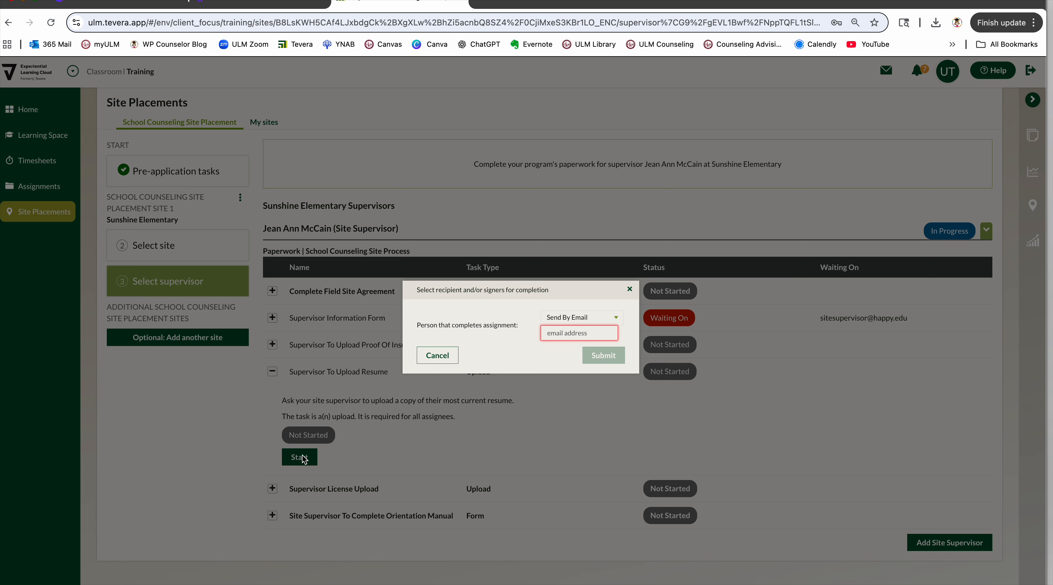
pyautogui.click(570, 327)
pyautogui.click(622, 357)
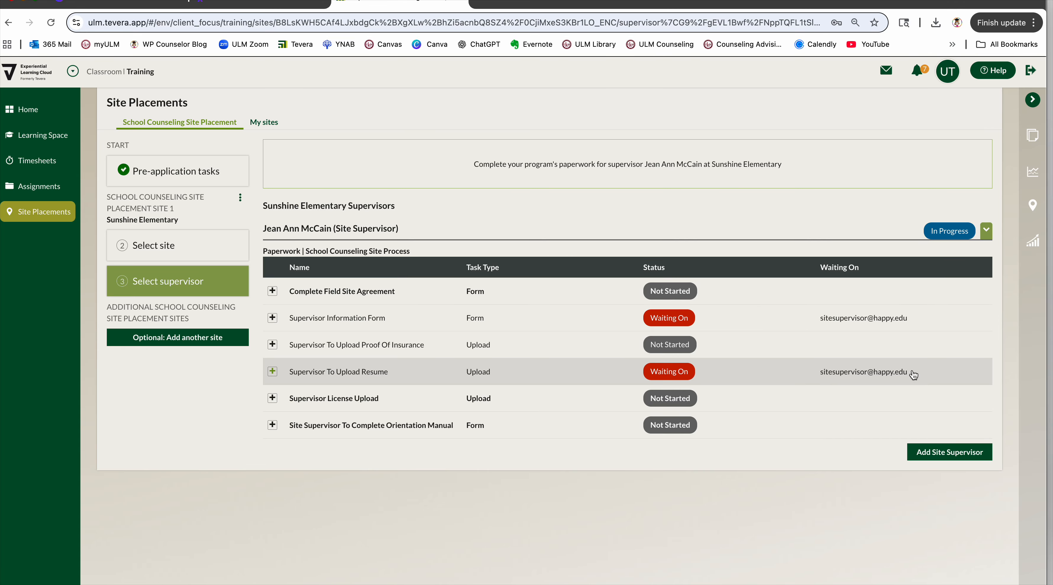
# Send the Supervisor License Upload task to the site supervisor's email.
pyautogui.click(275, 399)
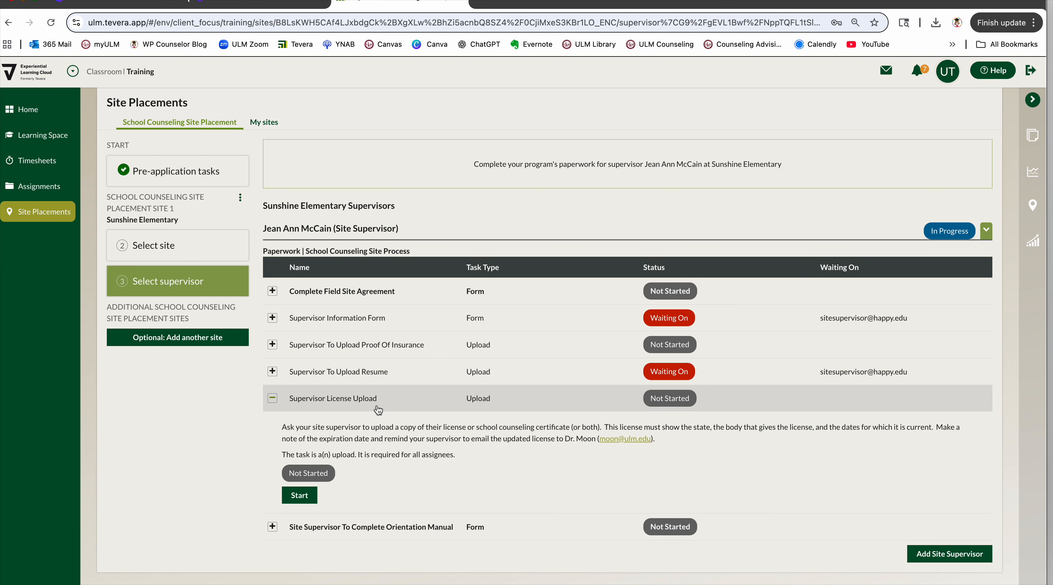
pyautogui.click(301, 496)
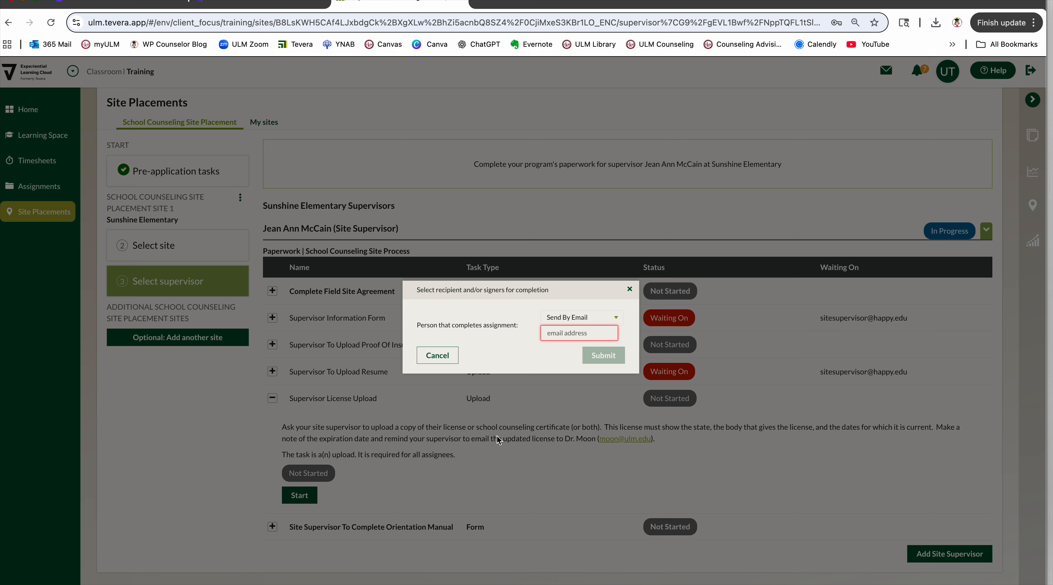
pyautogui.click(567, 333)
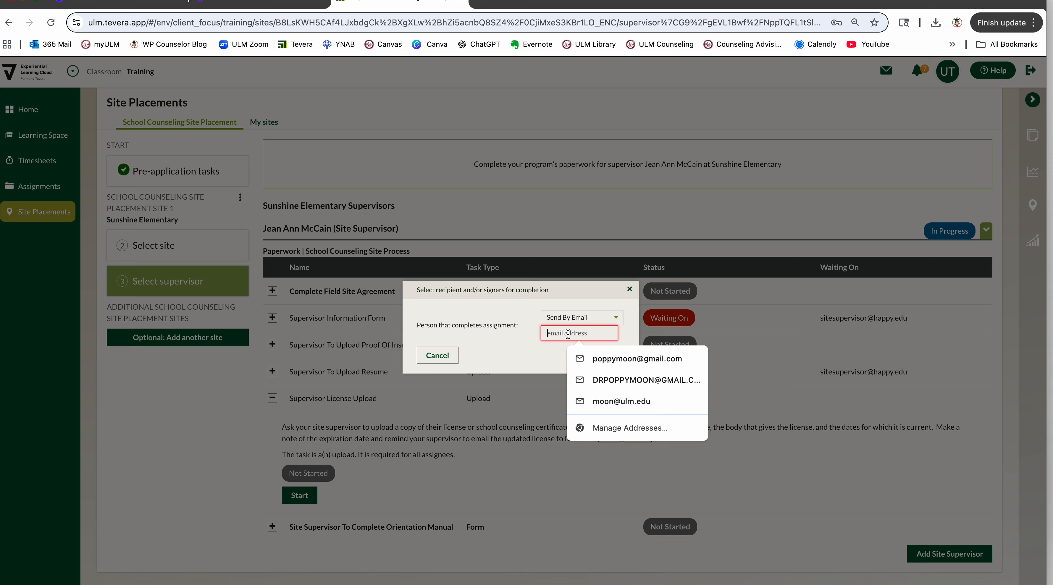
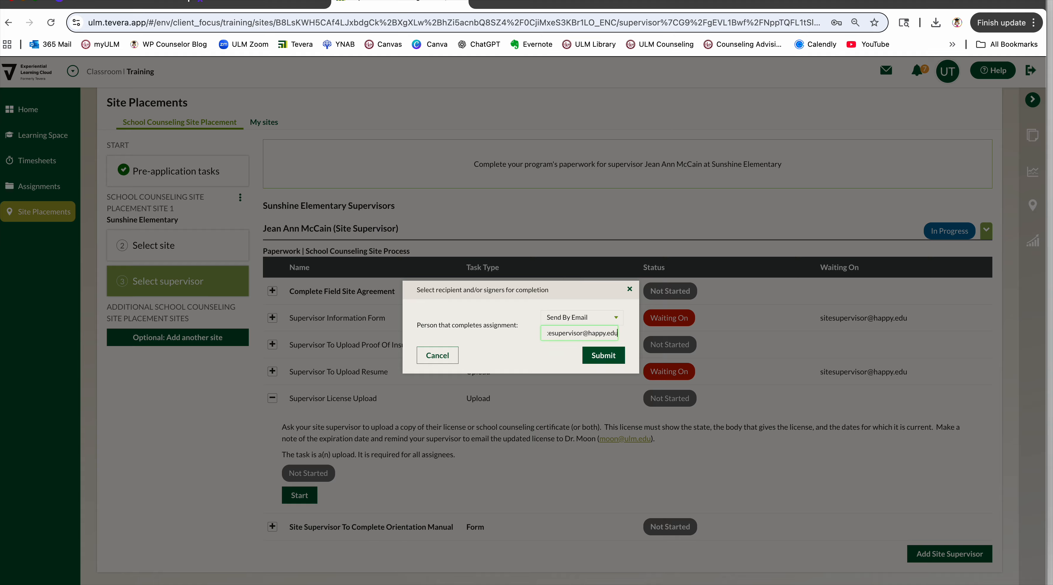
pyautogui.click(603, 355)
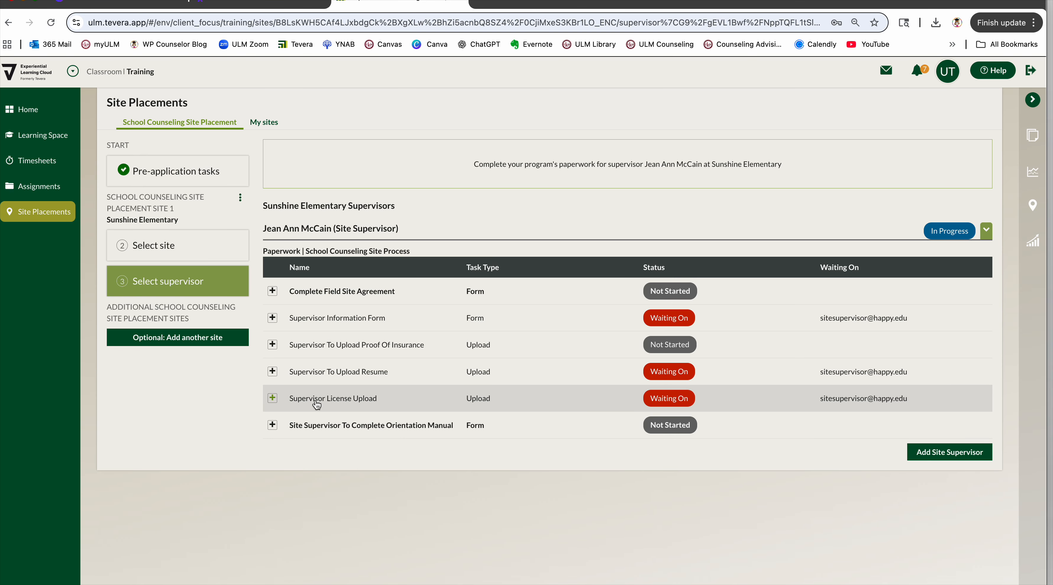
# Send the Site Supervisor To Complete Orientation Manual form to the site supervisor's email for both completion and the supervisor signature.
pyautogui.click(273, 425)
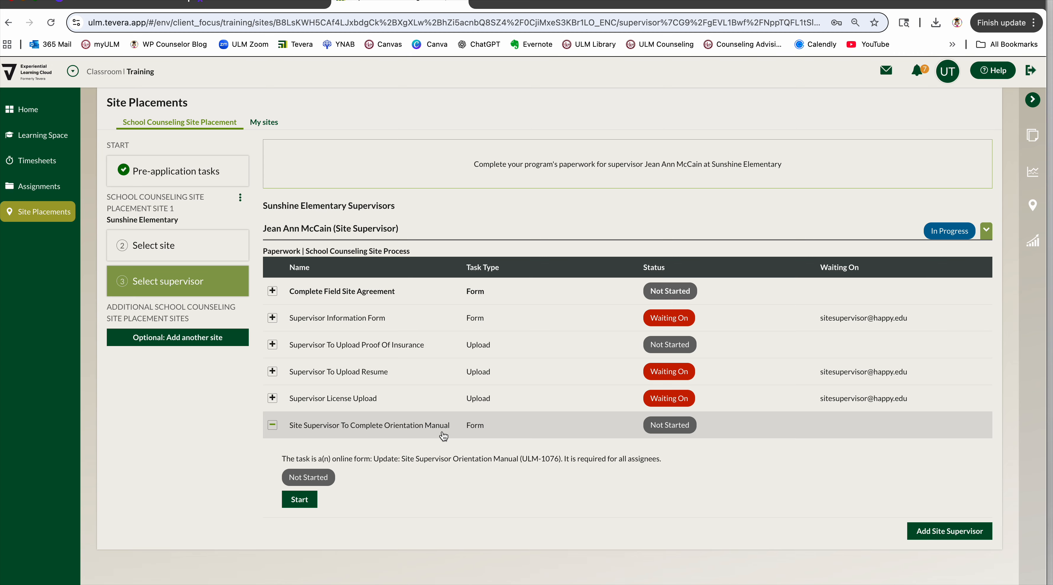
pyautogui.click(300, 505)
pyautogui.click(574, 314)
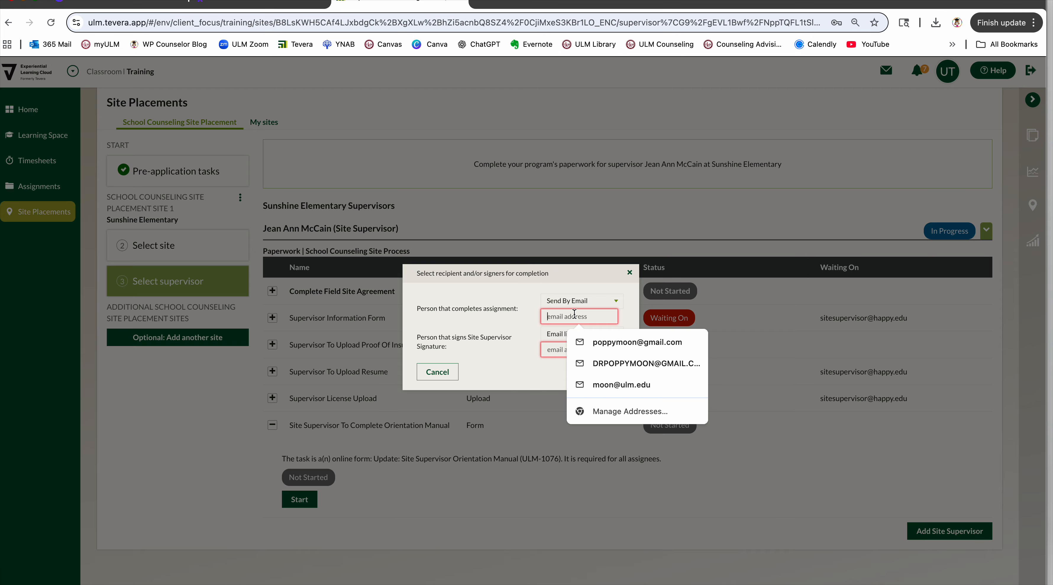
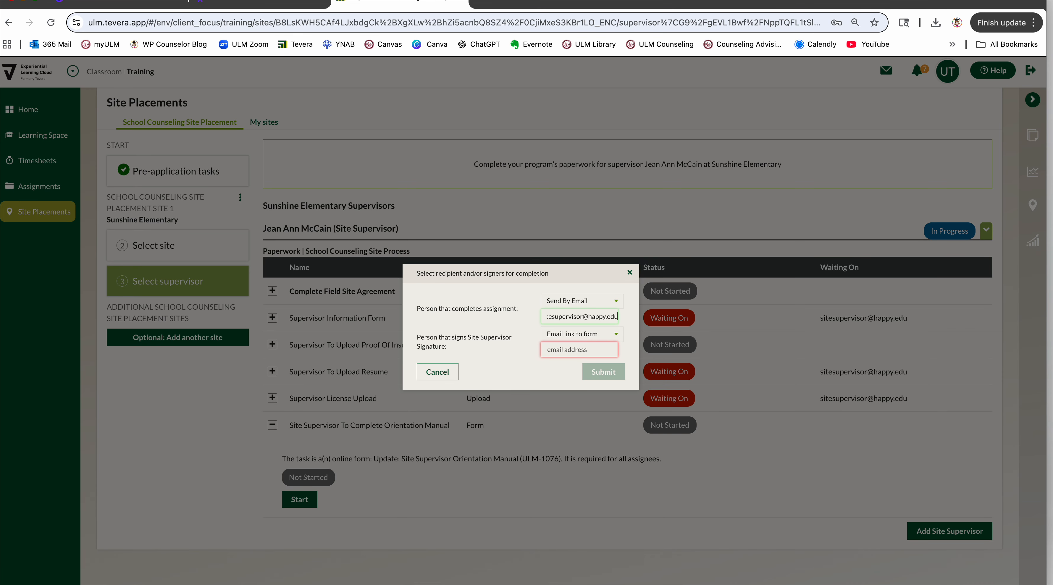
pyautogui.click(586, 352)
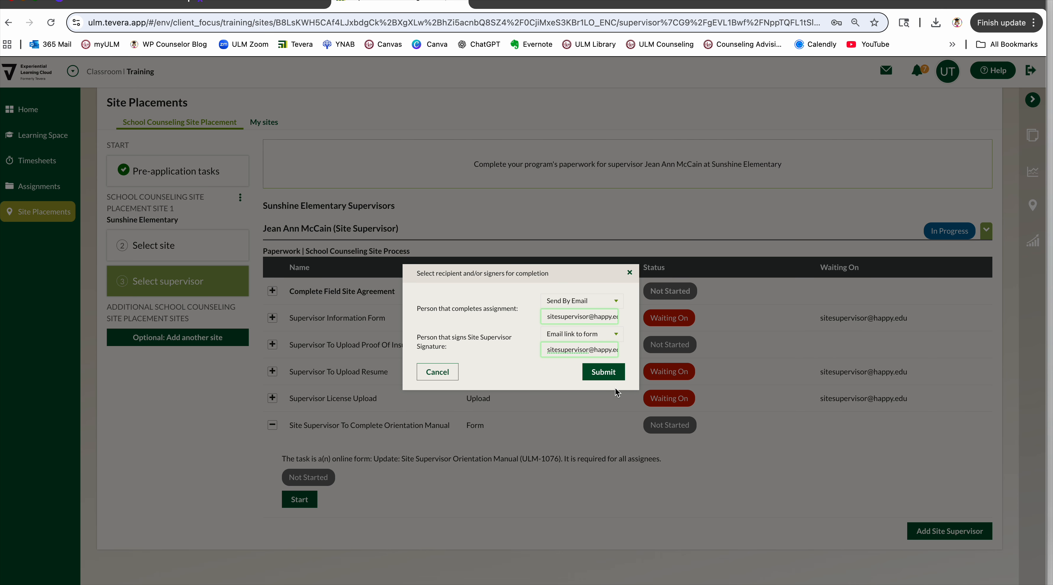
pyautogui.click(606, 378)
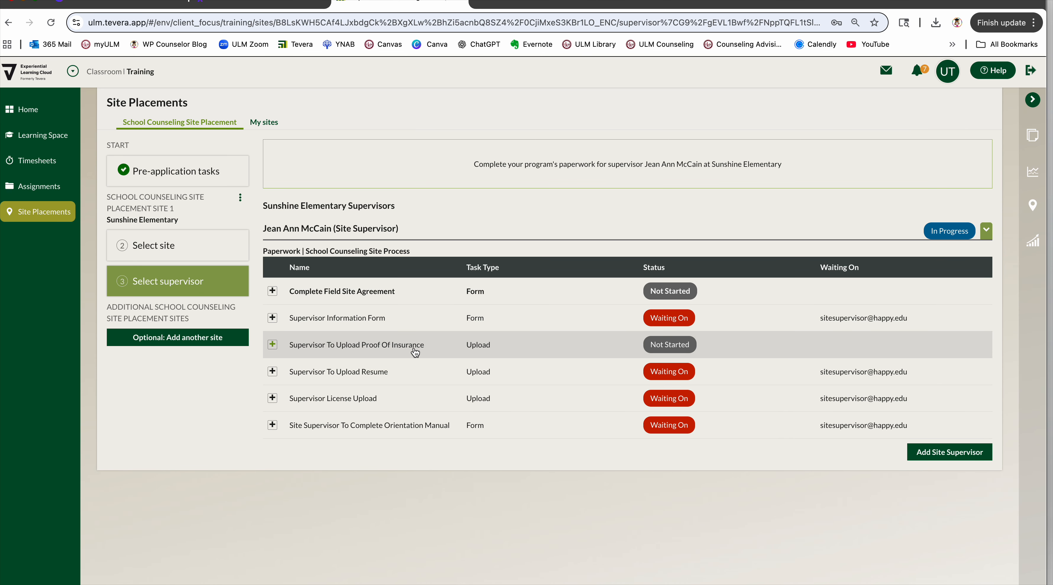
# Recheck the Supervisor To Upload Proof Of Insurance instructions and start the Complete Field Site Agreement form.
pyautogui.click(273, 346)
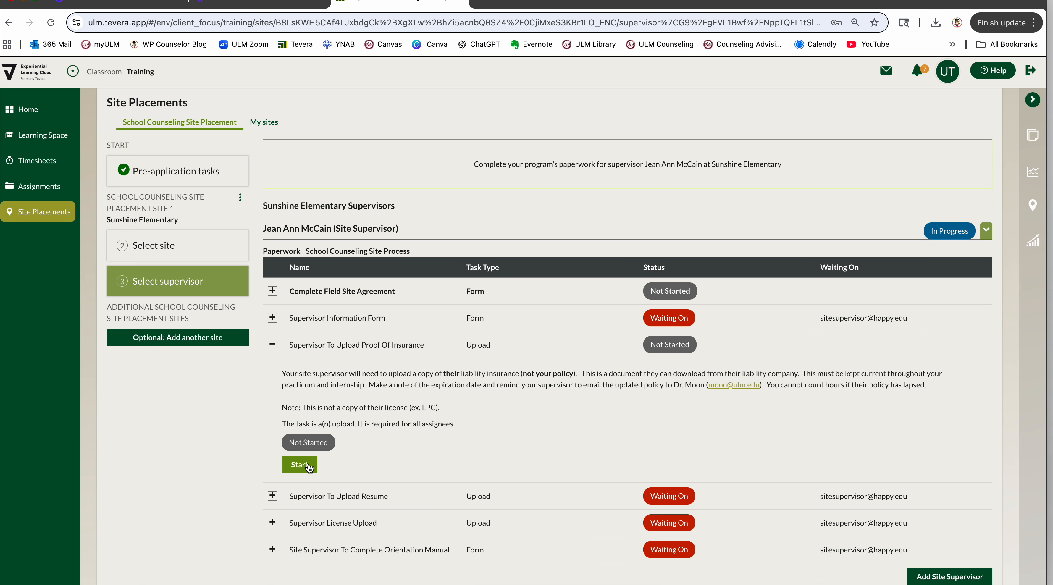
pyautogui.click(274, 345)
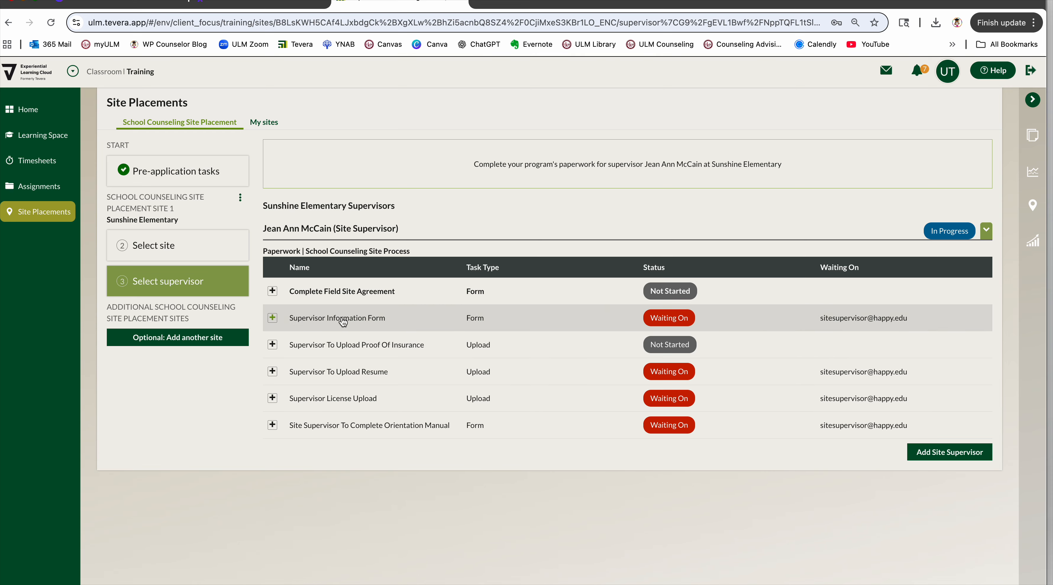
pyautogui.click(272, 291)
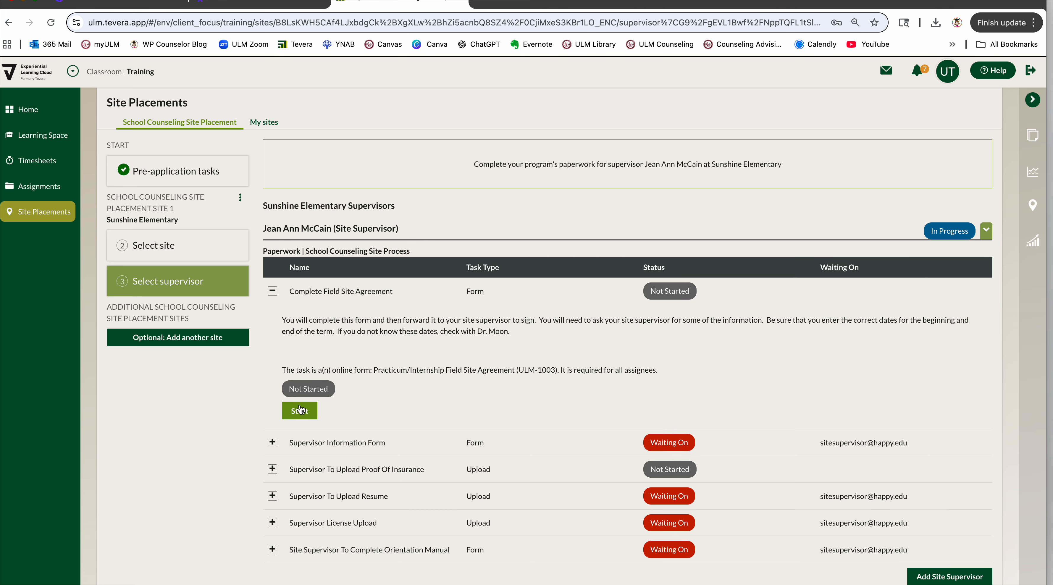
pyautogui.click(300, 410)
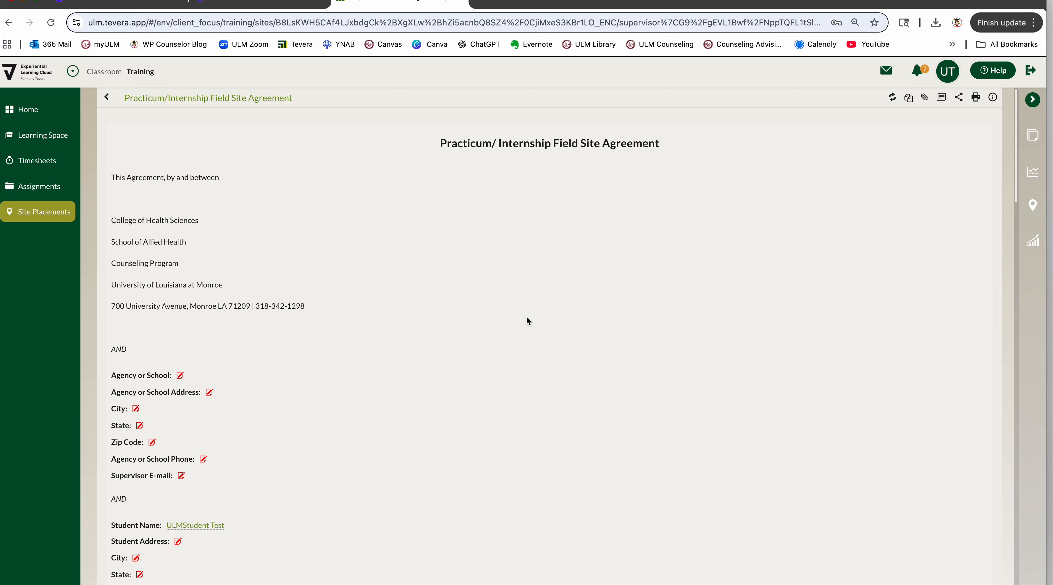
# Read through the Practicum/Internship Field Site Agreement, from the contact fields and each party's responsibilities down to the signature lines.
pyautogui.scroll(-1, 526, 317)
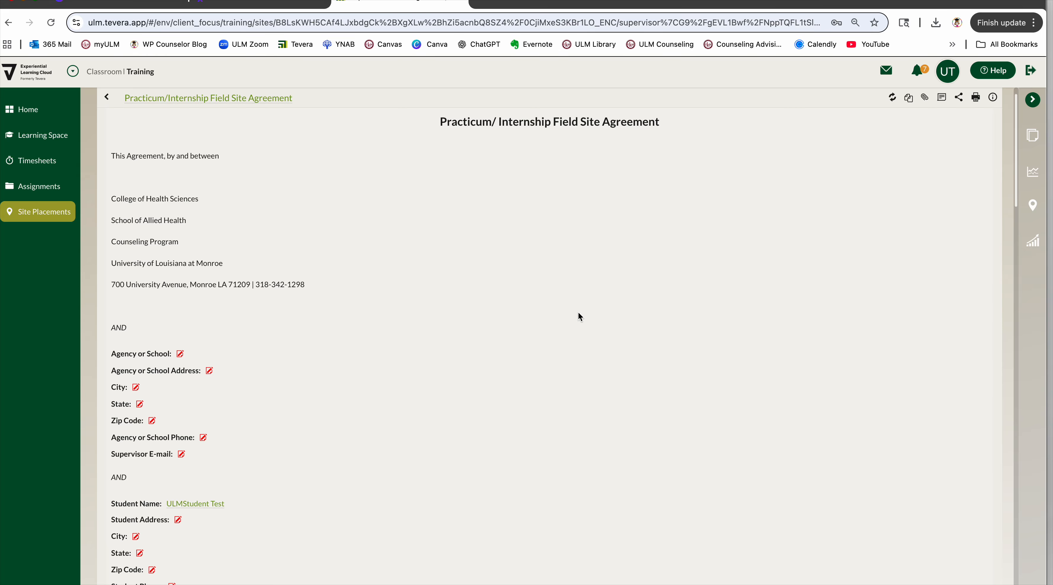
pyautogui.scroll(-20, 578, 316)
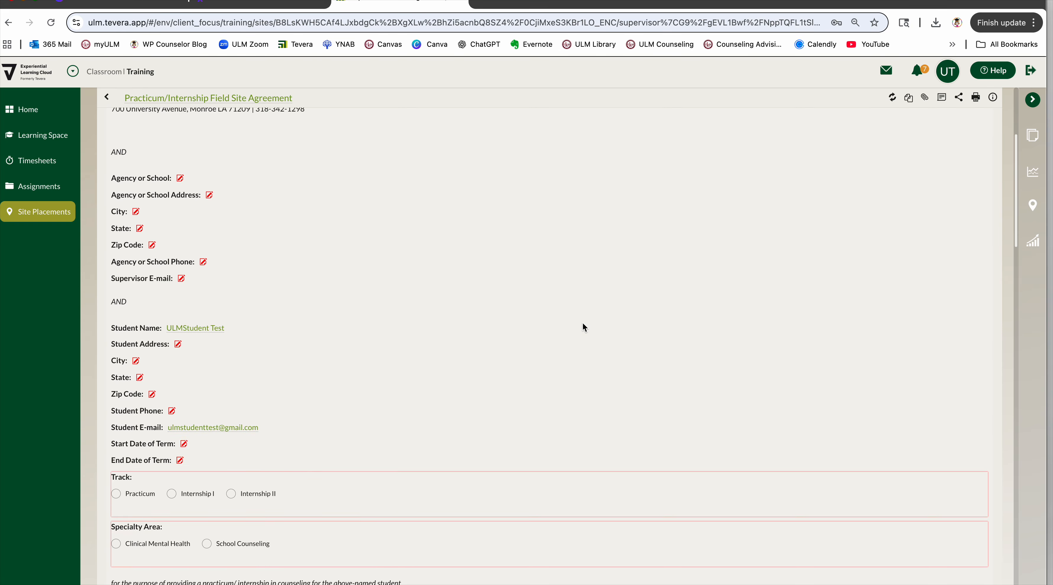
pyautogui.scroll(-7, 583, 327)
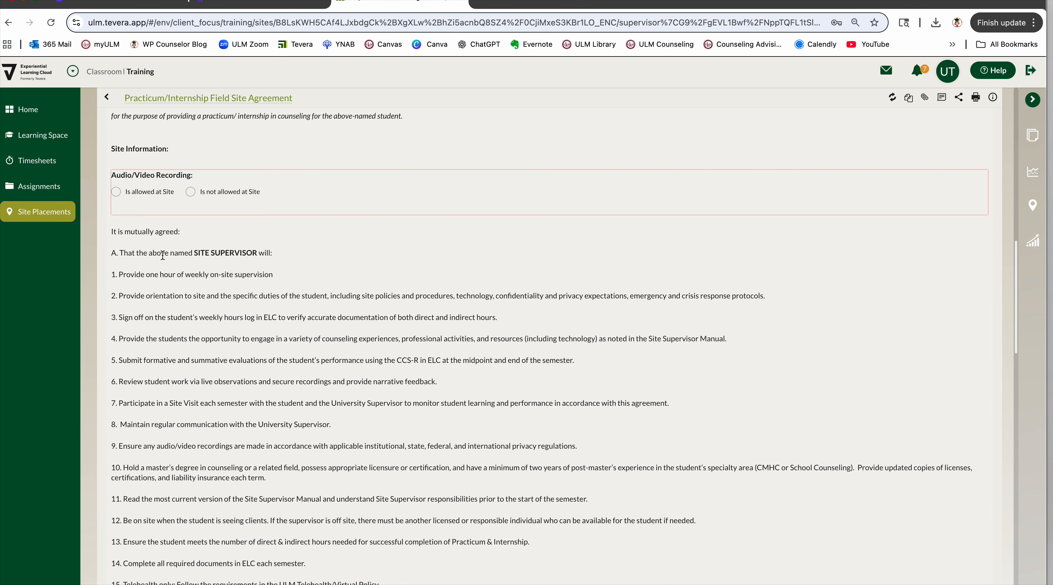
pyautogui.scroll(-7, 283, 320)
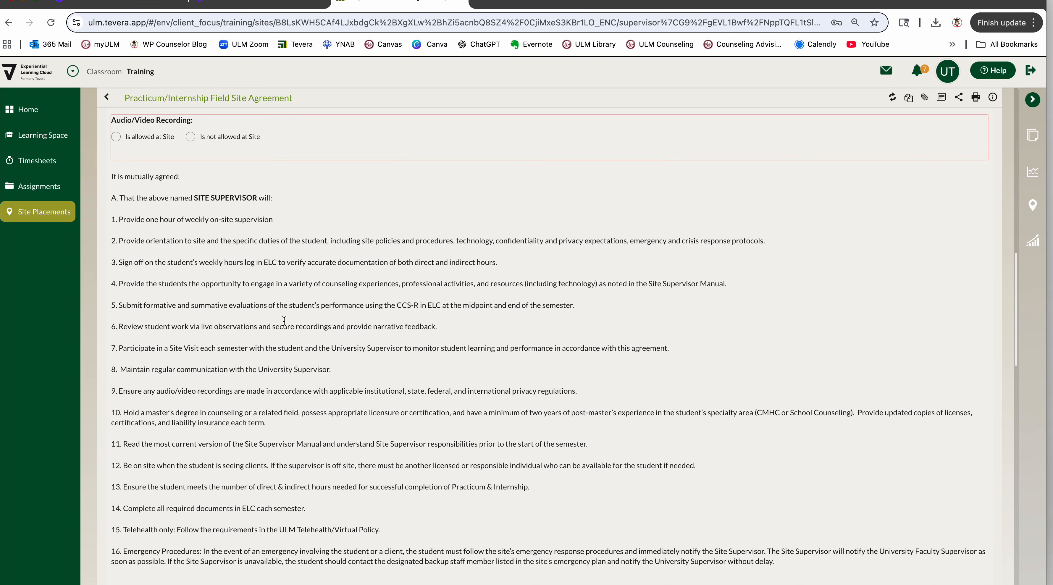
pyautogui.scroll(-7, 284, 324)
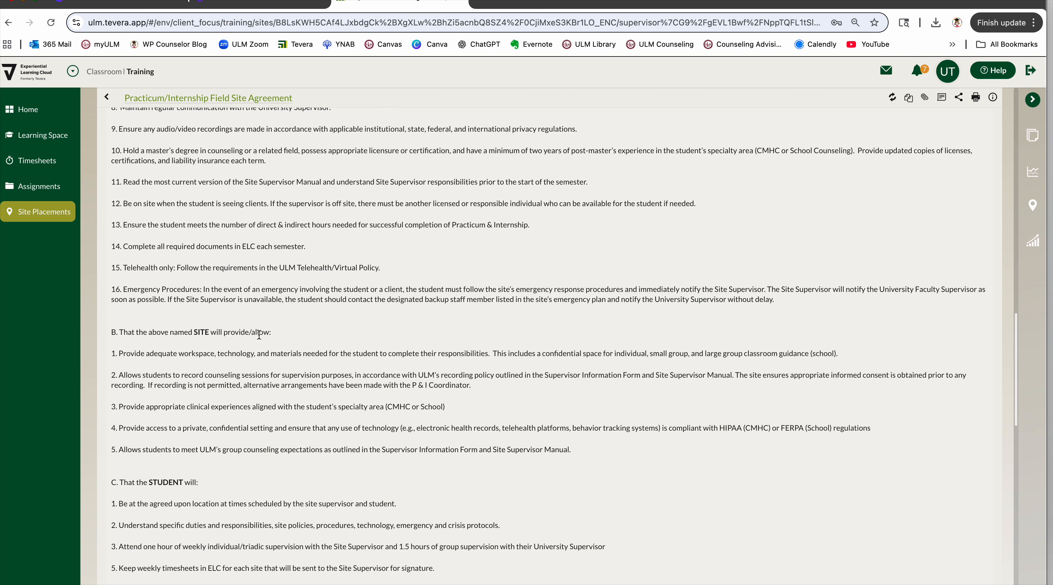
pyautogui.scroll(-1, 263, 369)
pyautogui.scroll(-9, 272, 384)
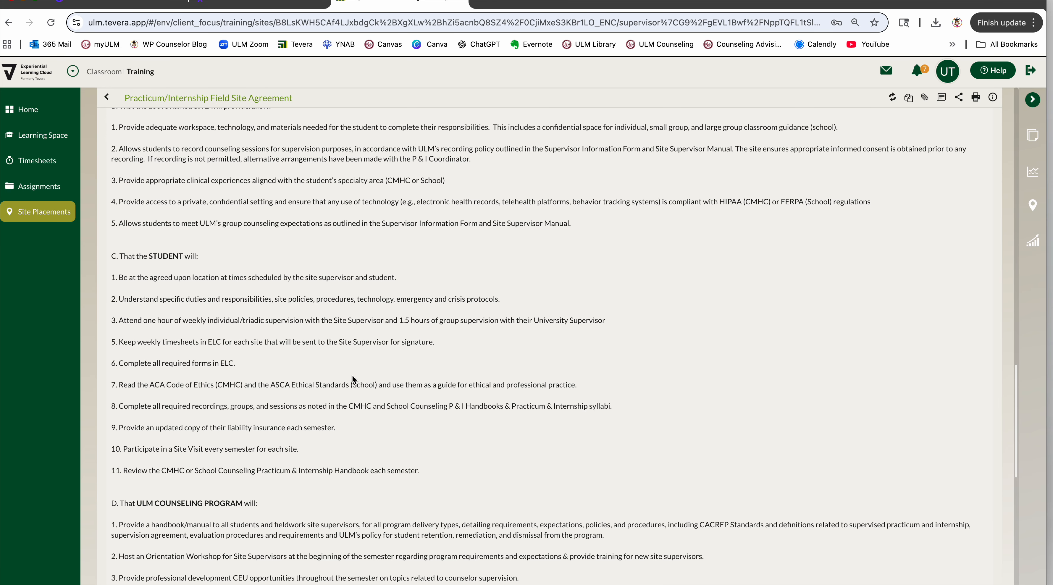
pyautogui.scroll(-4, 351, 379)
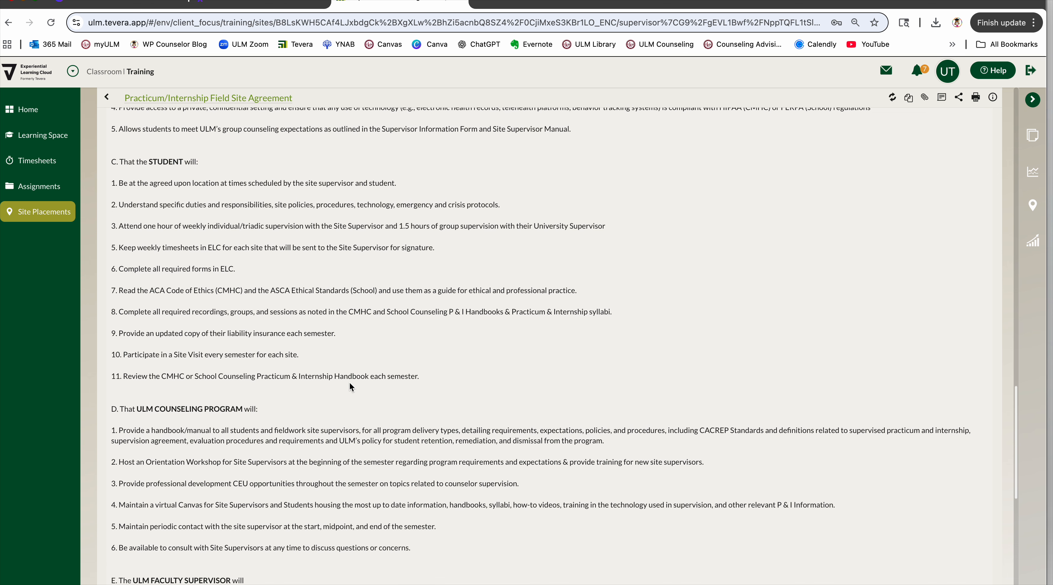
pyautogui.scroll(-5, 351, 387)
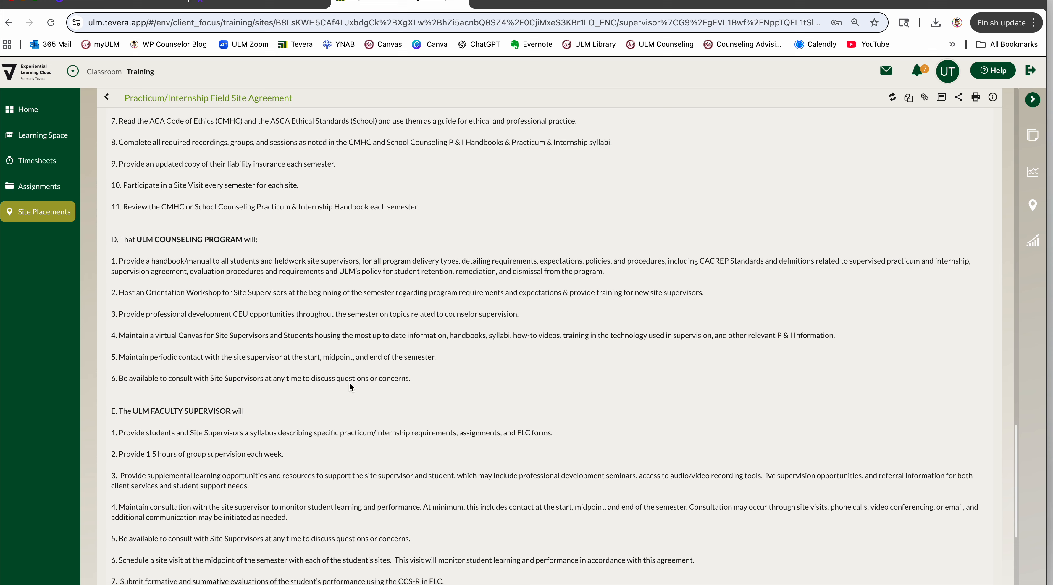
pyautogui.scroll(-2, 349, 382)
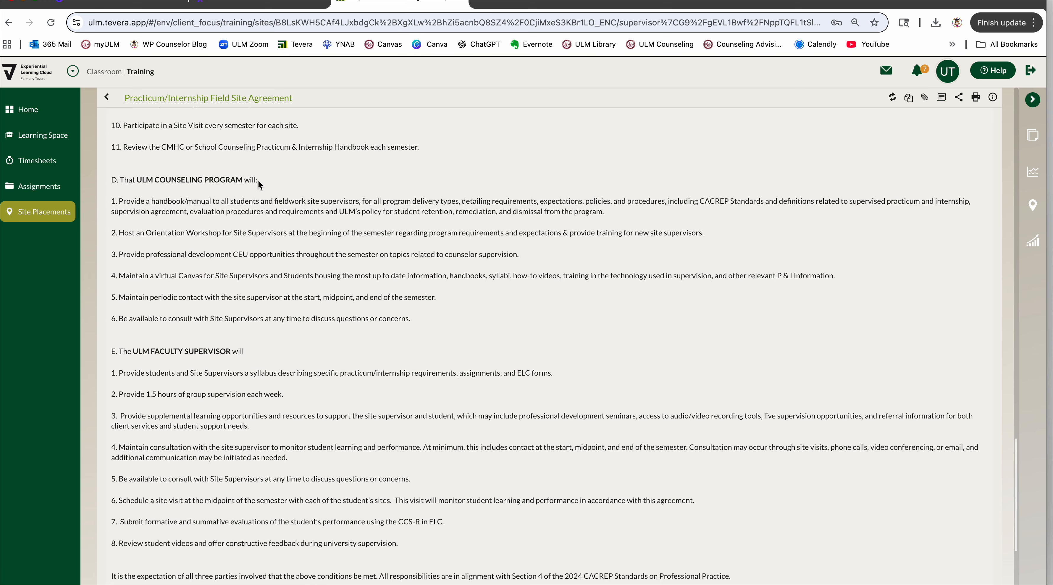
pyautogui.scroll(-1, 207, 347)
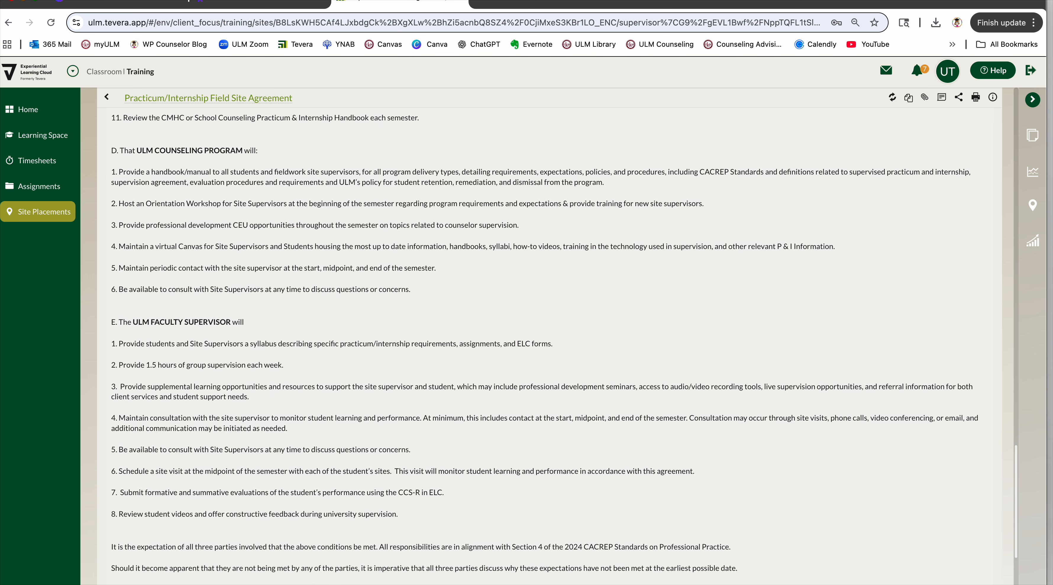
pyautogui.scroll(-1, 211, 352)
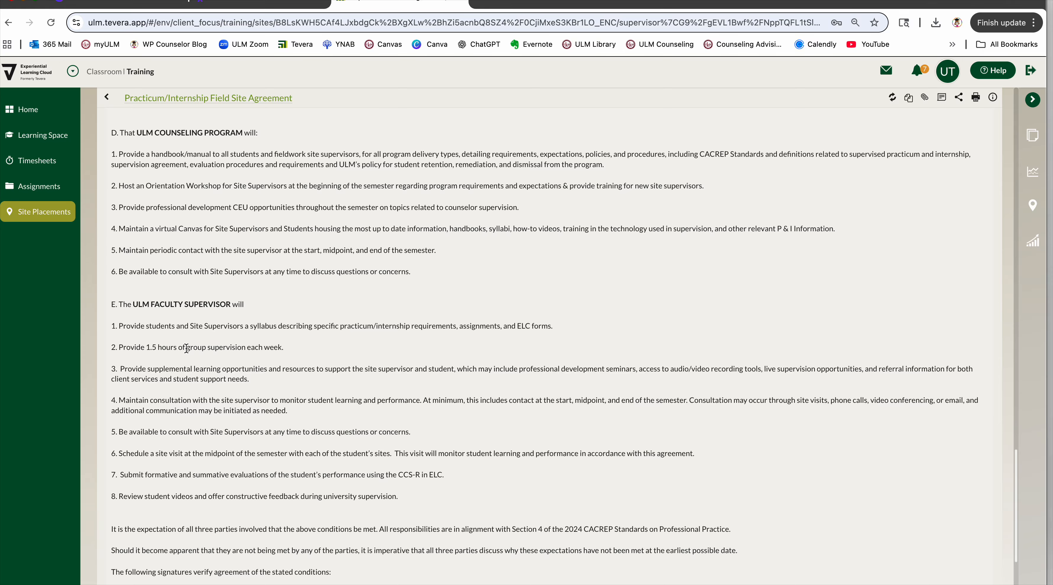
pyautogui.scroll(-3, 225, 446)
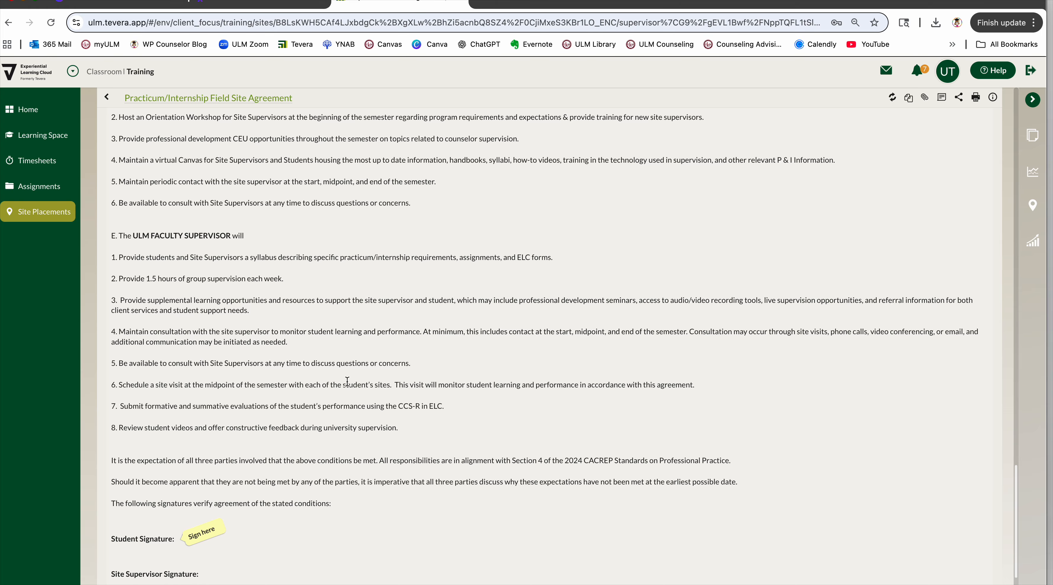
pyautogui.scroll(-1, 348, 375)
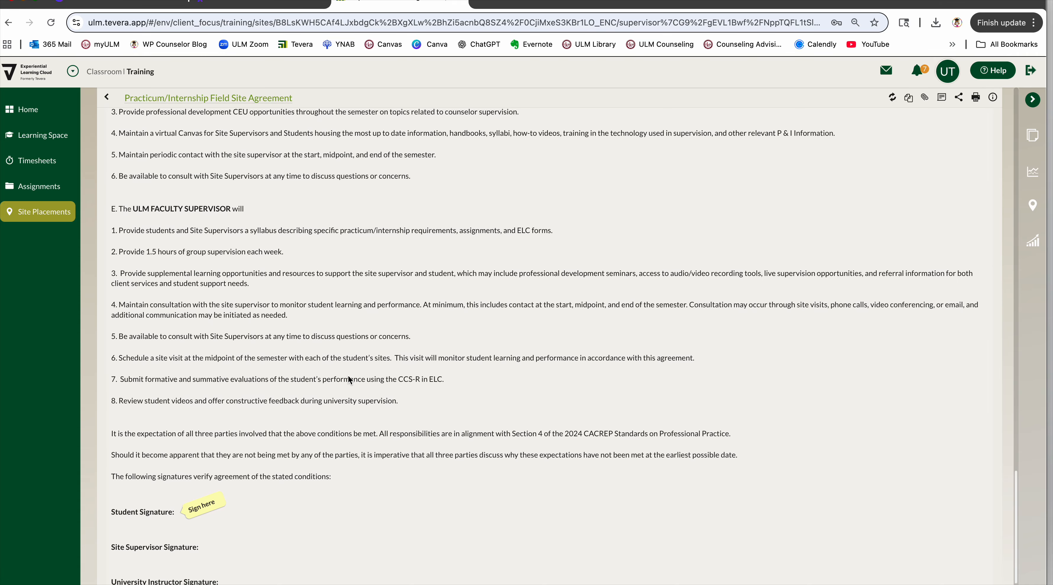
pyautogui.scroll(-2, 348, 375)
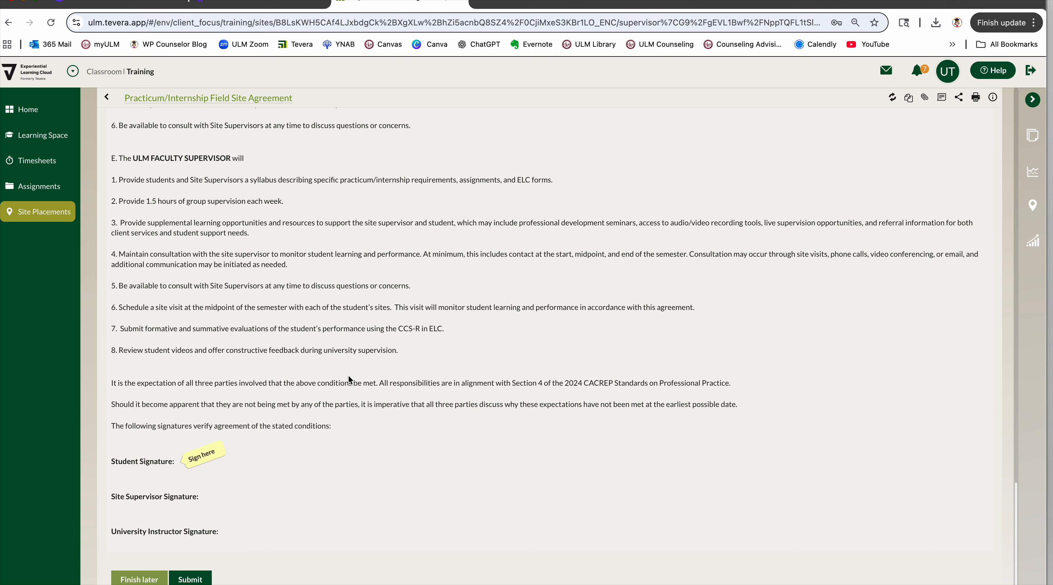
# Set the Start Date of Term to 01/12/2026 in the field site agreement.
pyautogui.scroll(20, 501, 364)
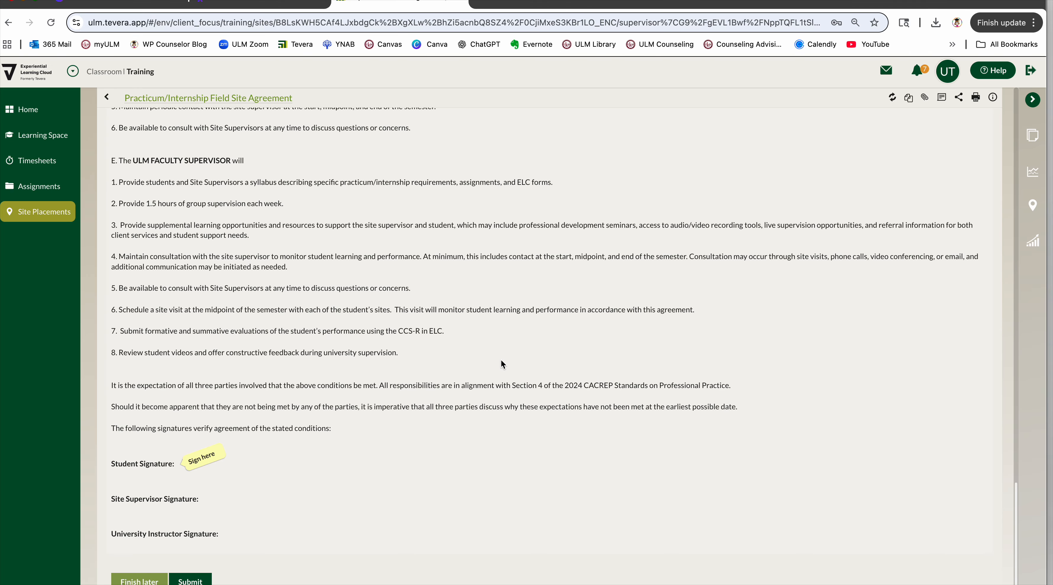
pyautogui.scroll(20, 502, 355)
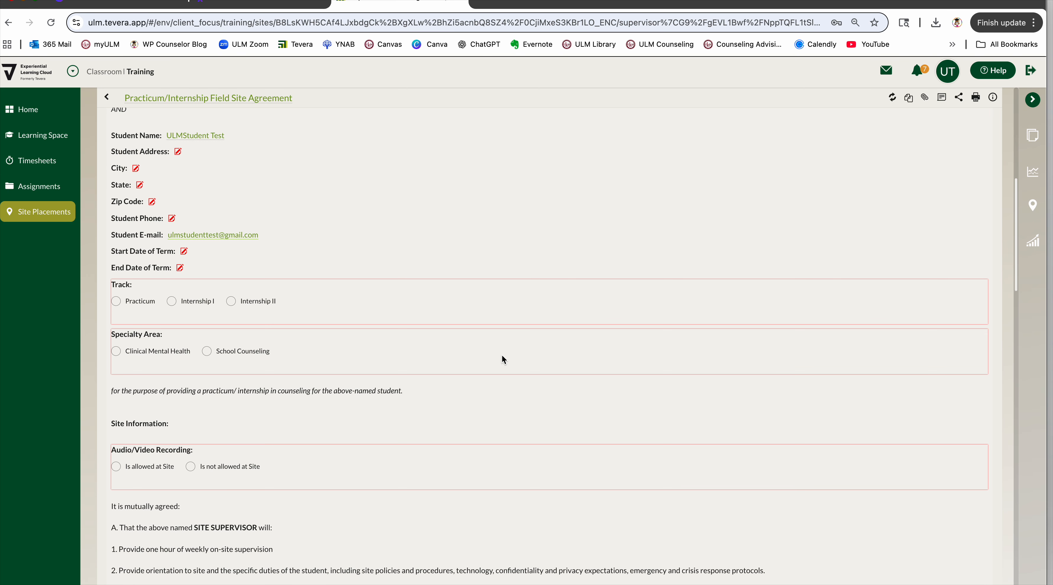
pyautogui.scroll(-8, 502, 355)
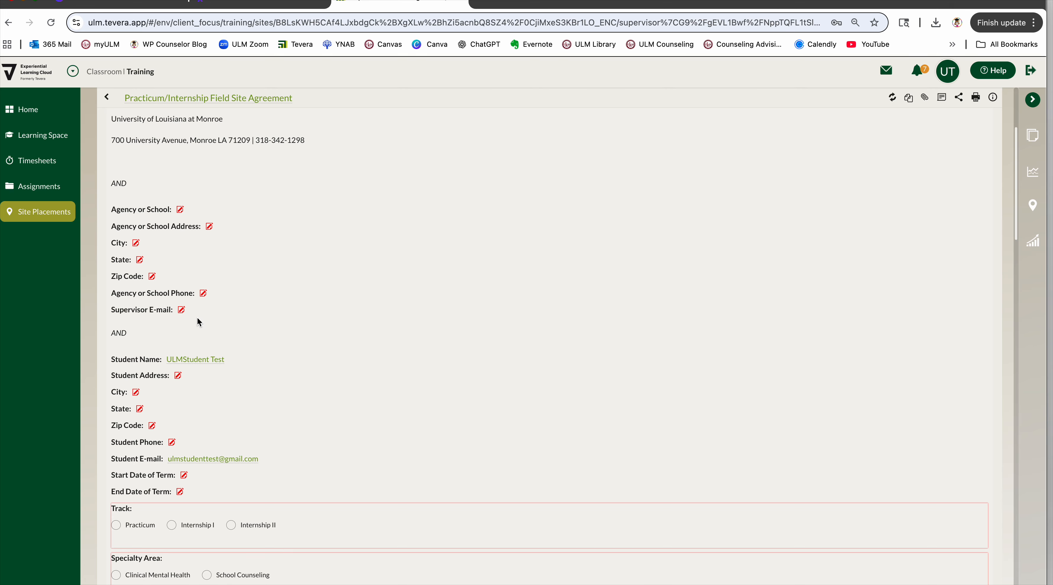
pyautogui.scroll(-1, 198, 319)
pyautogui.scroll(-5, 160, 389)
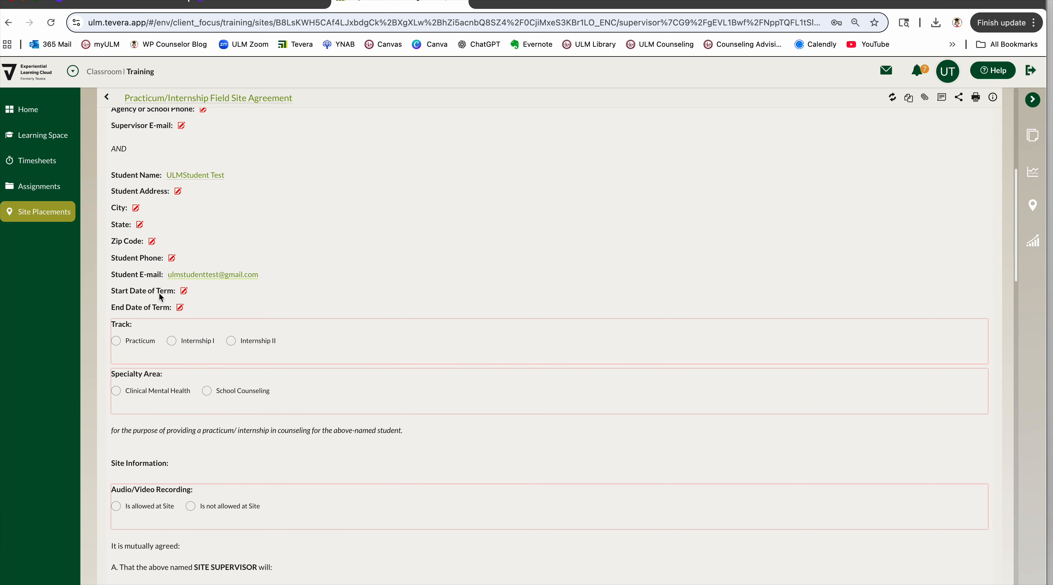
pyautogui.click(184, 292)
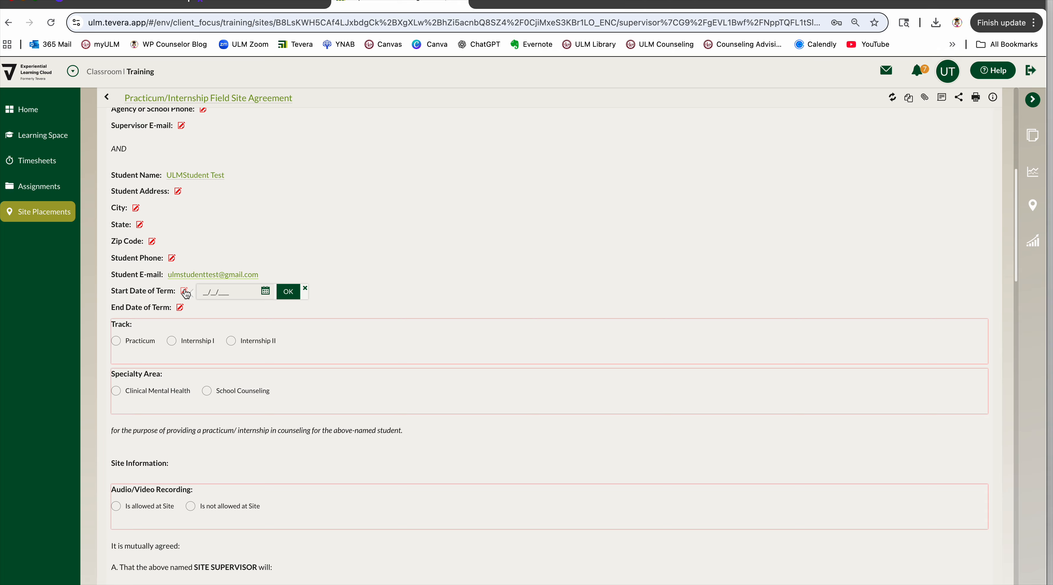
pyautogui.write('01/12/2026')
pyautogui.click(288, 292)
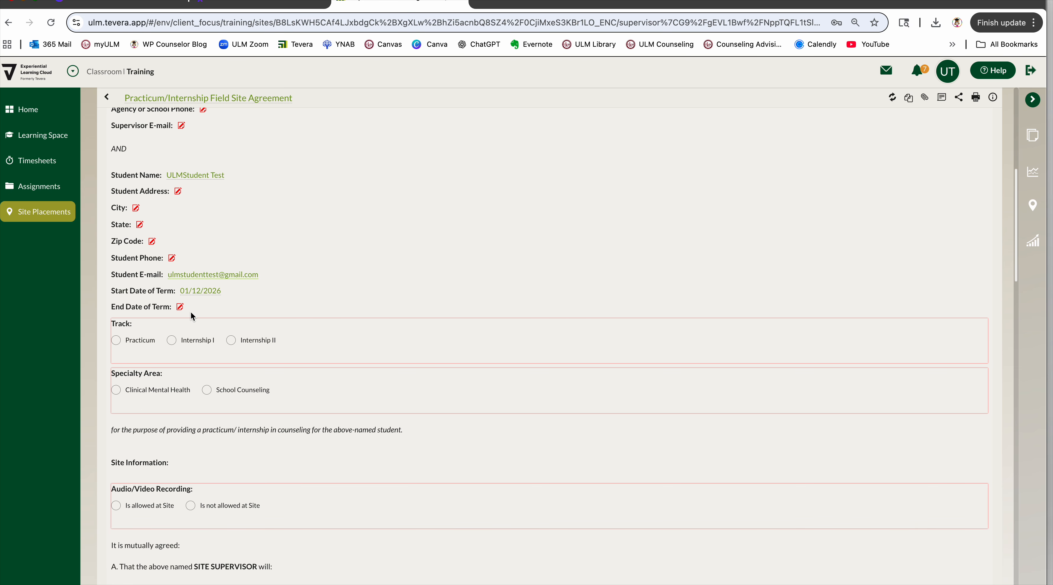
# Set the End Date of Term to 05/05/2026 in the field site agreement.
pyautogui.click(180, 308)
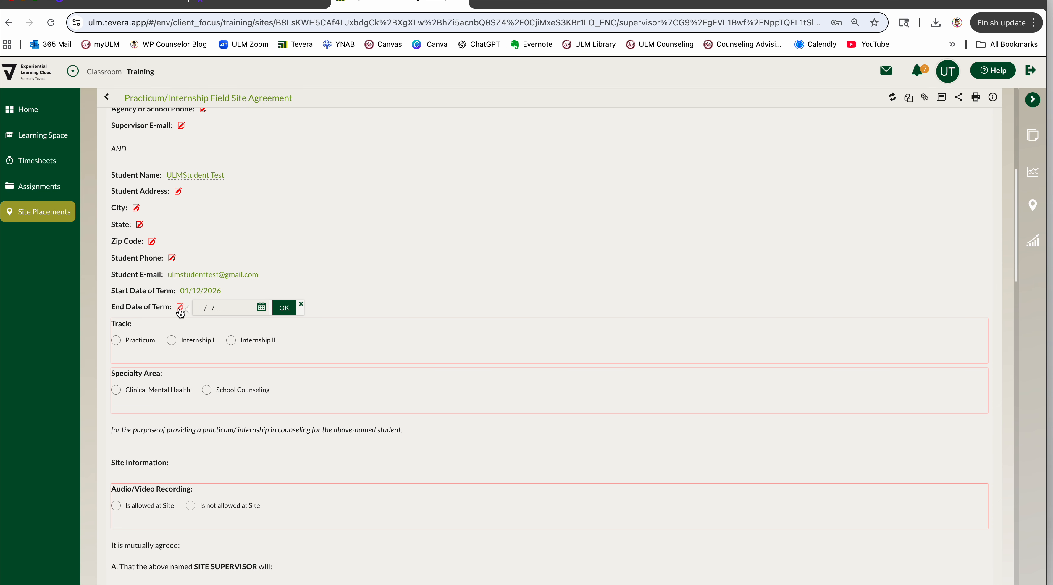
pyautogui.write('05/05/2026')
pyautogui.click(283, 307)
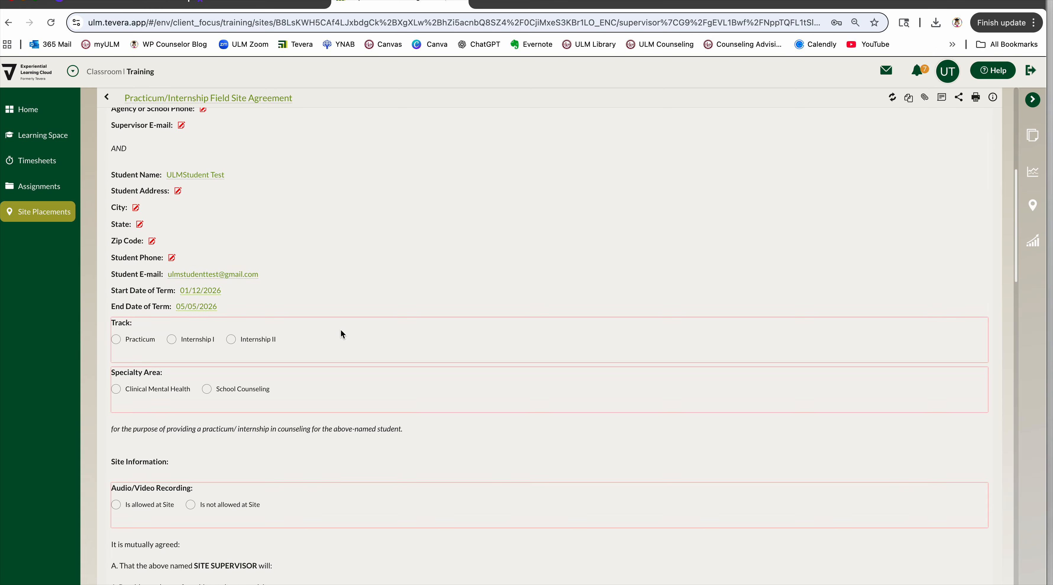
# Choose the Practicum track and School Counseling specialty area, and mark audio/video recording as allowed at the site.
pyautogui.scroll(-1, 341, 330)
pyautogui.click(119, 316)
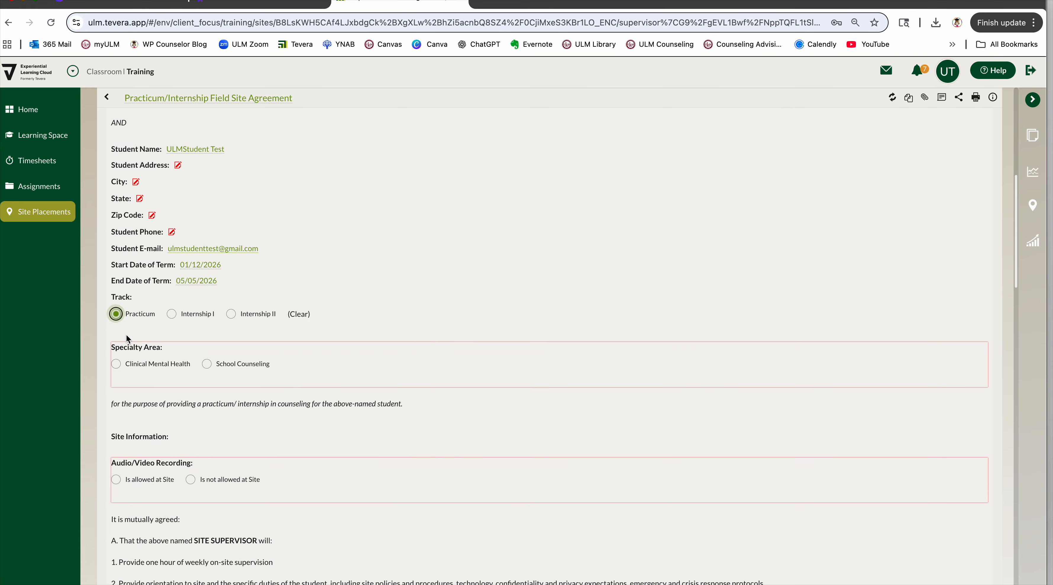
pyautogui.click(207, 366)
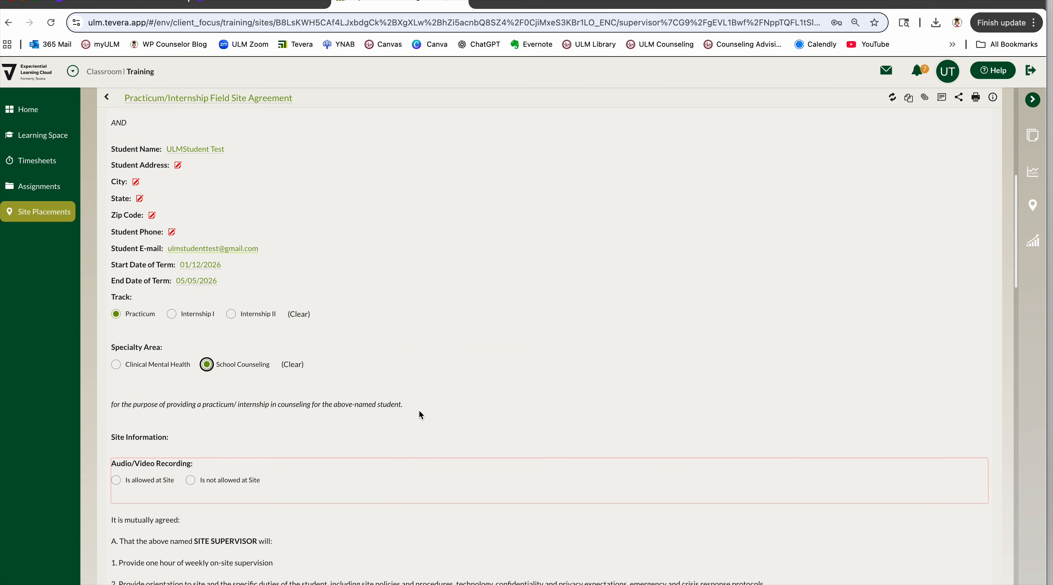
pyautogui.scroll(-2, 419, 411)
pyautogui.scroll(-4, 419, 411)
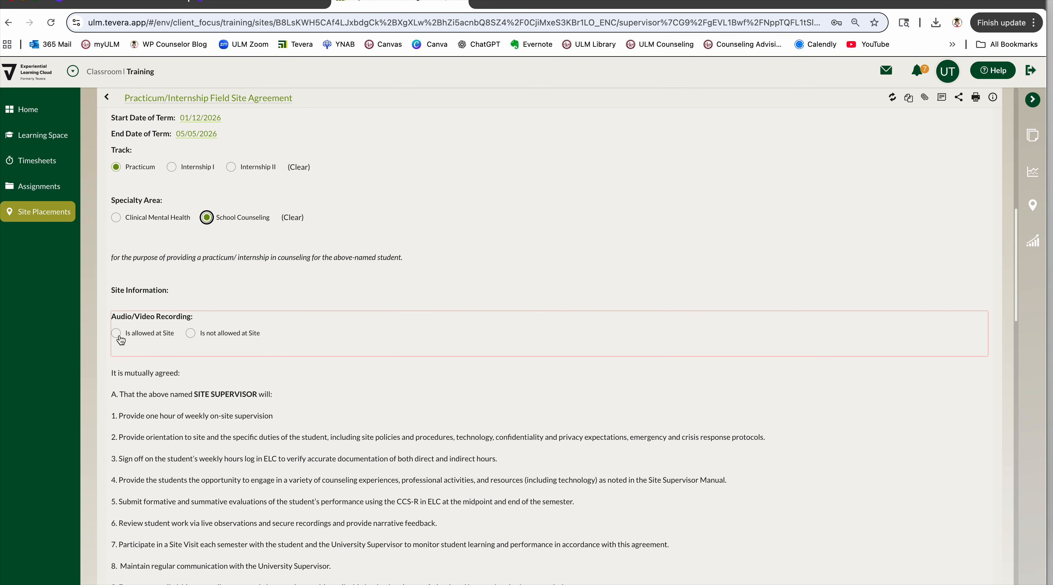
pyautogui.click(116, 334)
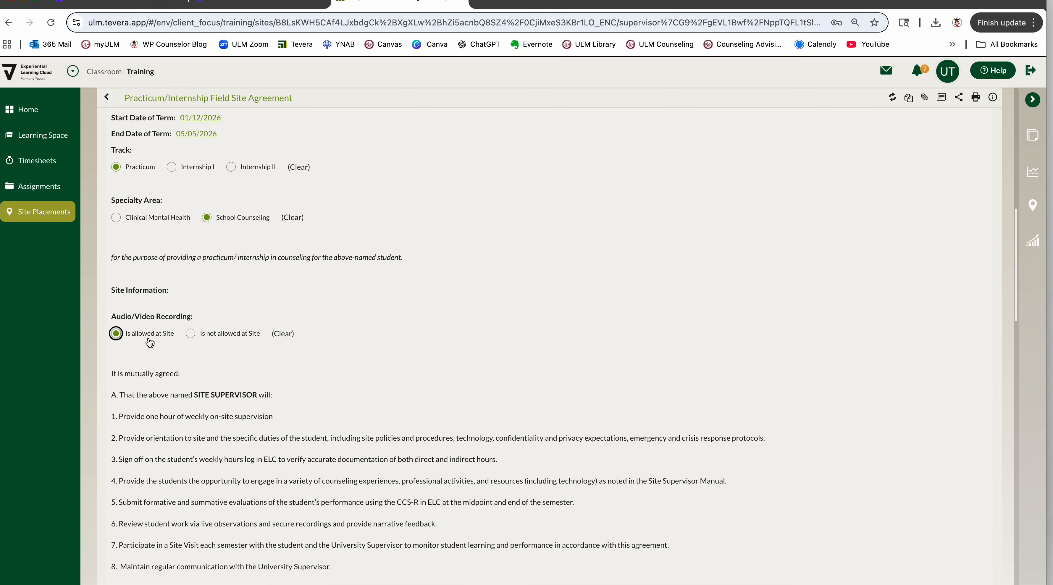
# Go through the agreement to the signature lines and leave the form to finish later without submitting it.
pyautogui.scroll(-14, 330, 374)
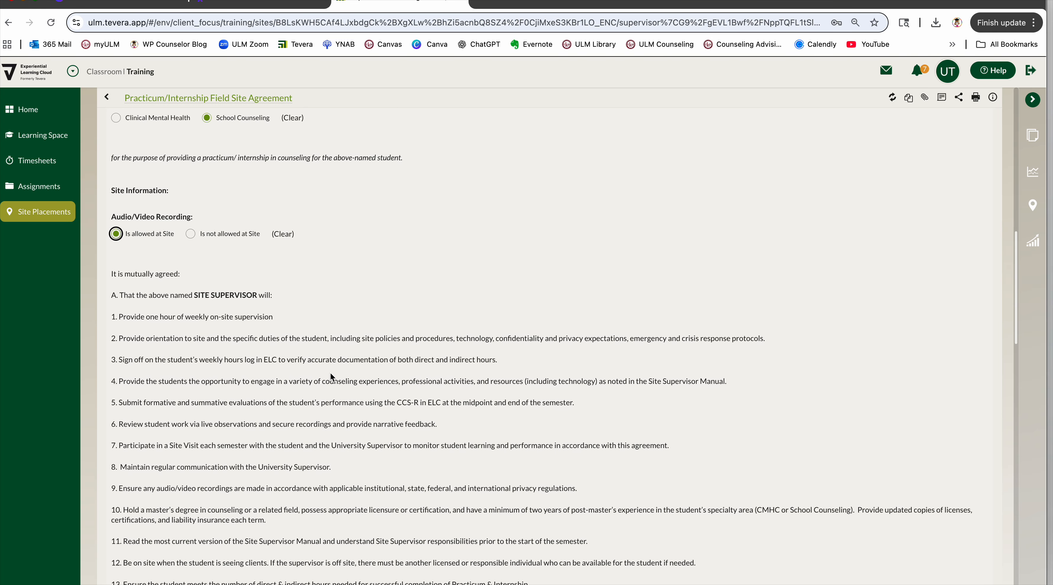
pyautogui.scroll(-20, 331, 373)
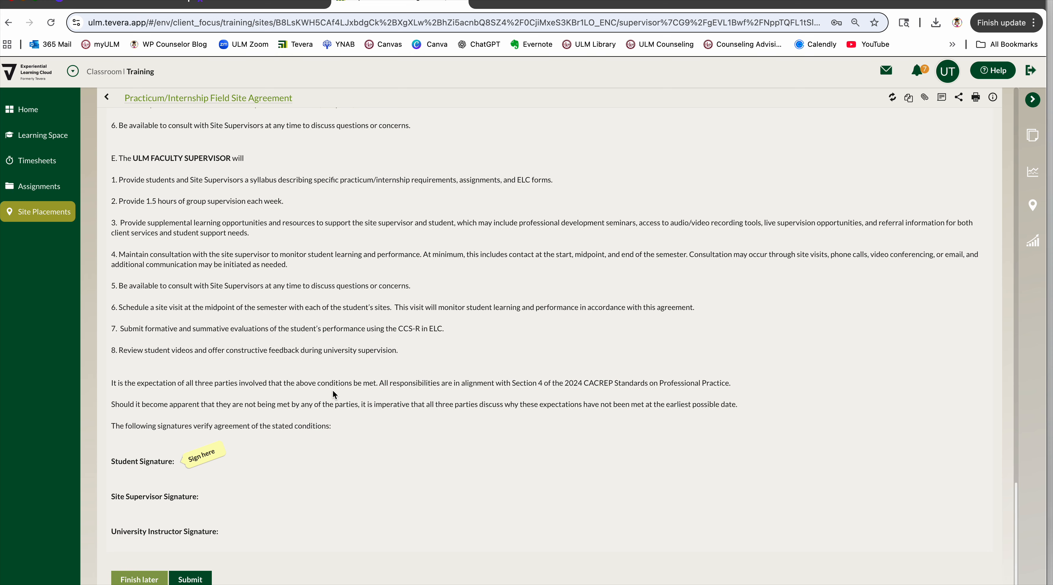
pyautogui.scroll(1, 225, 540)
pyautogui.click(142, 581)
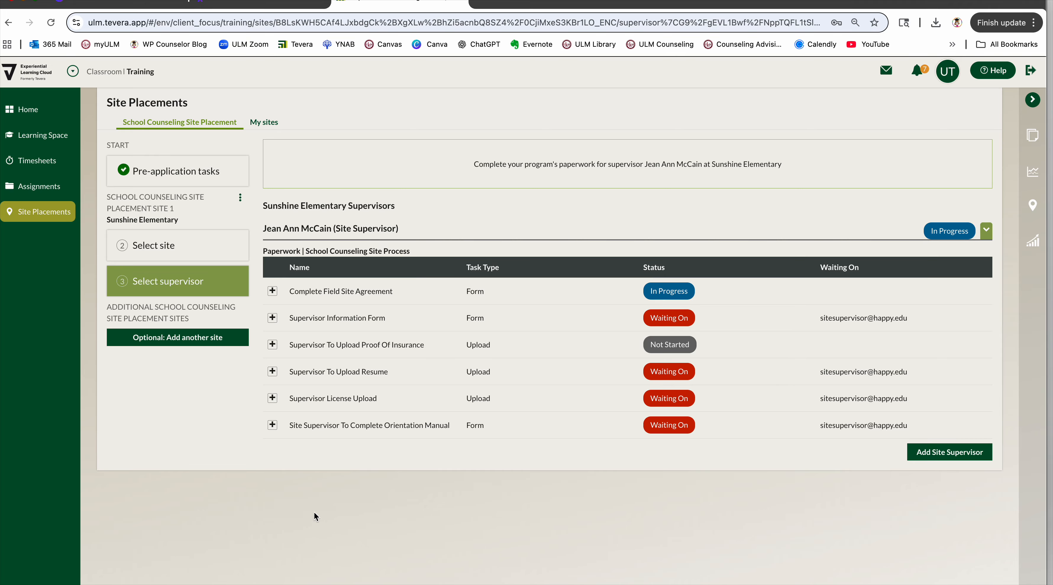
# Add an optional second School Counseling site placement using the School Counseling Site Process.
pyautogui.click(182, 340)
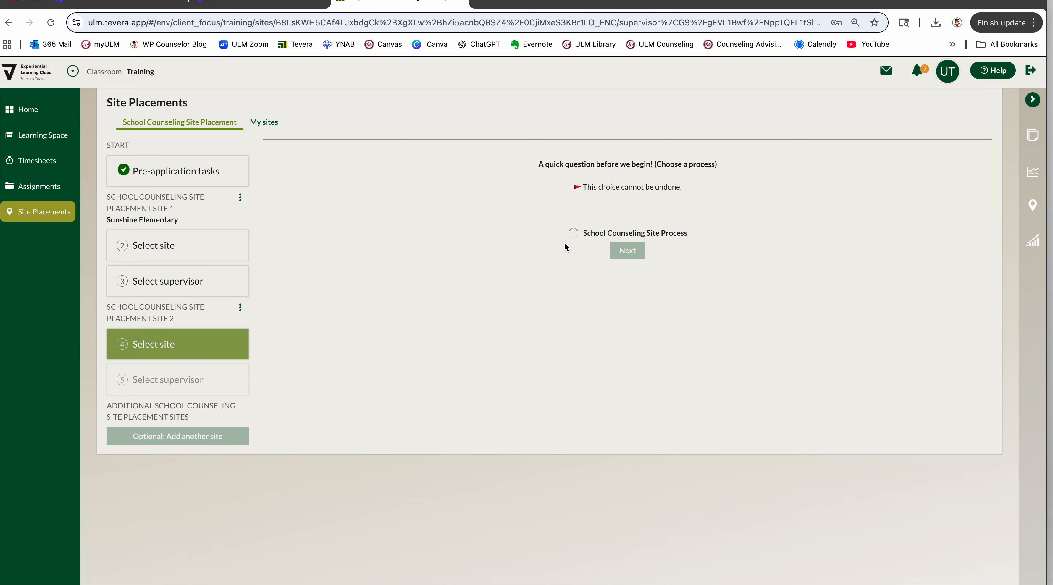
pyautogui.click(573, 232)
pyautogui.click(629, 252)
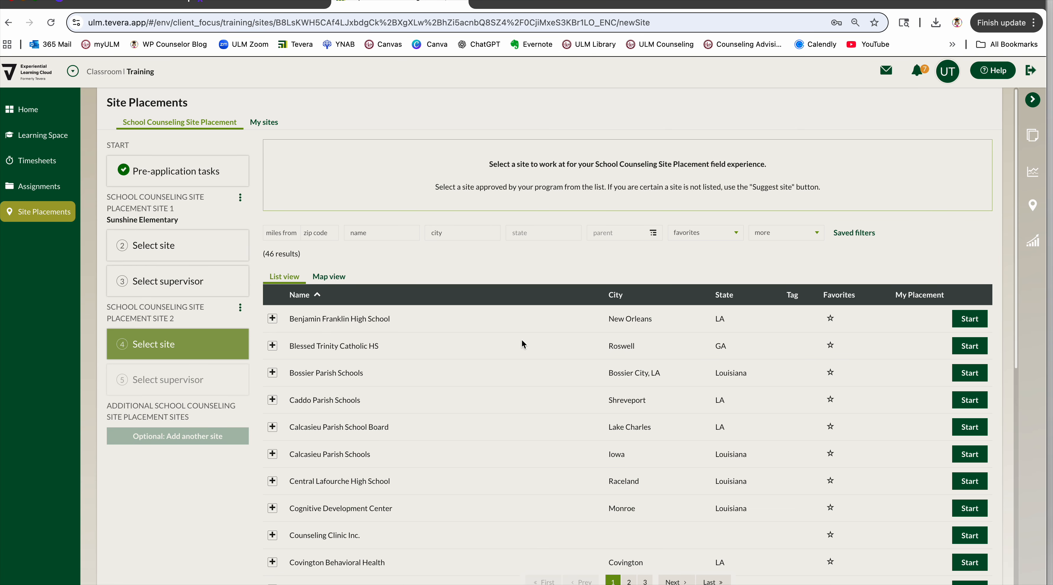
# Browse the list of approved sites and start the paperwork for Benjamin Franklin High School as the second site.
pyautogui.scroll(-2, 436, 483)
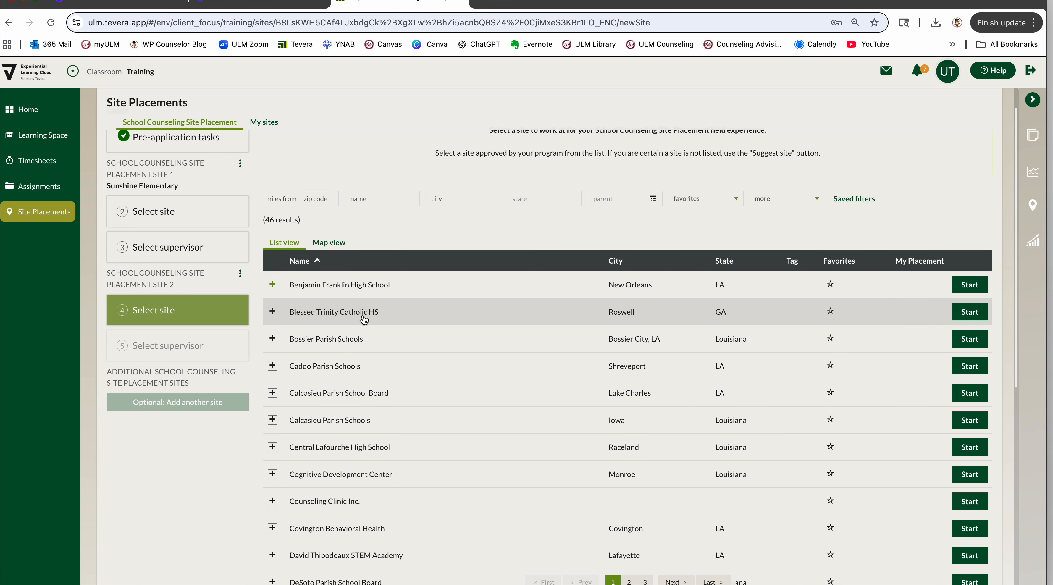
pyautogui.scroll(-3, 381, 488)
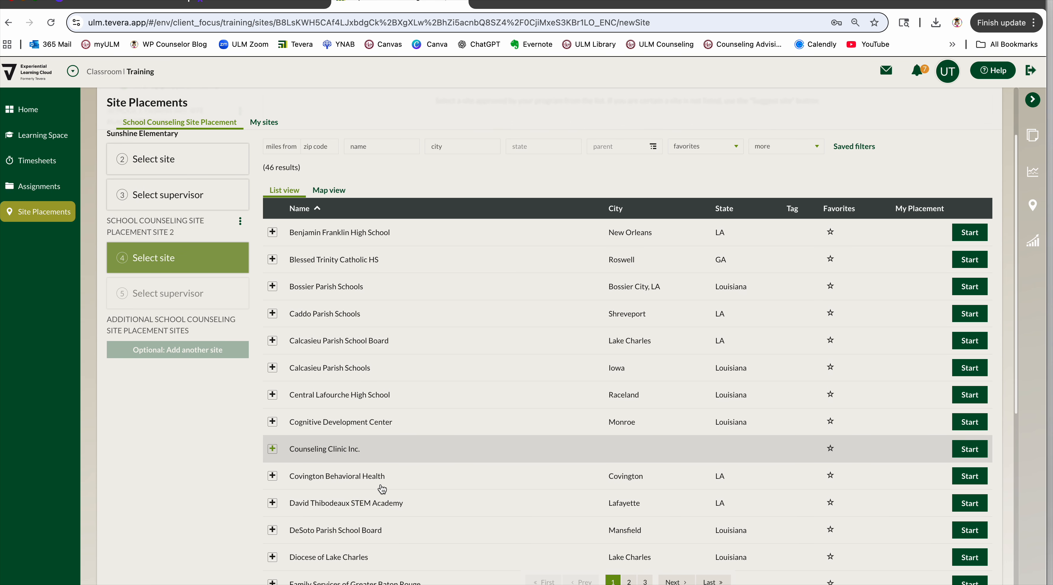
pyautogui.scroll(-3, 381, 488)
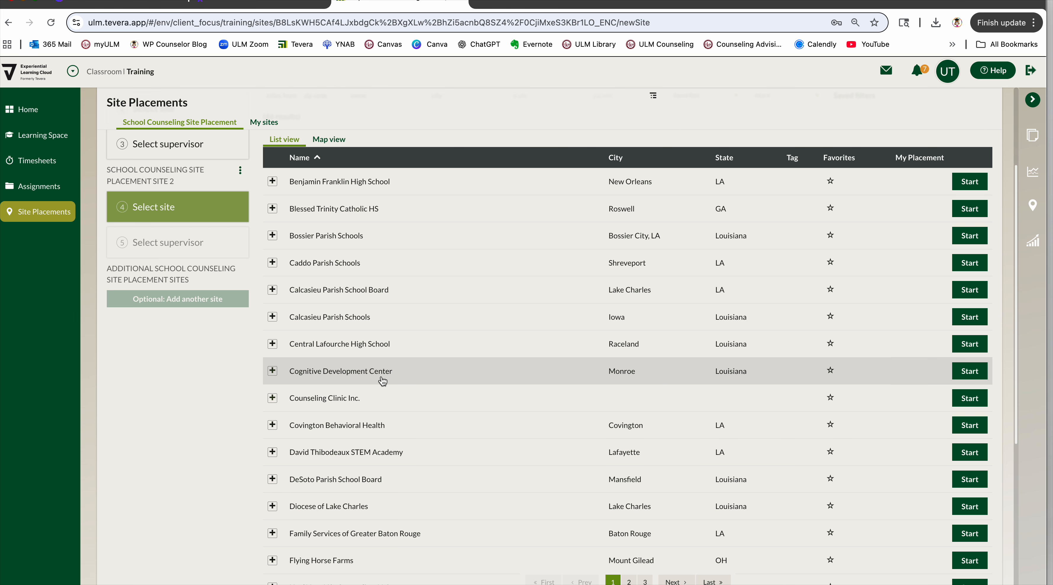
pyautogui.scroll(1, 308, 215)
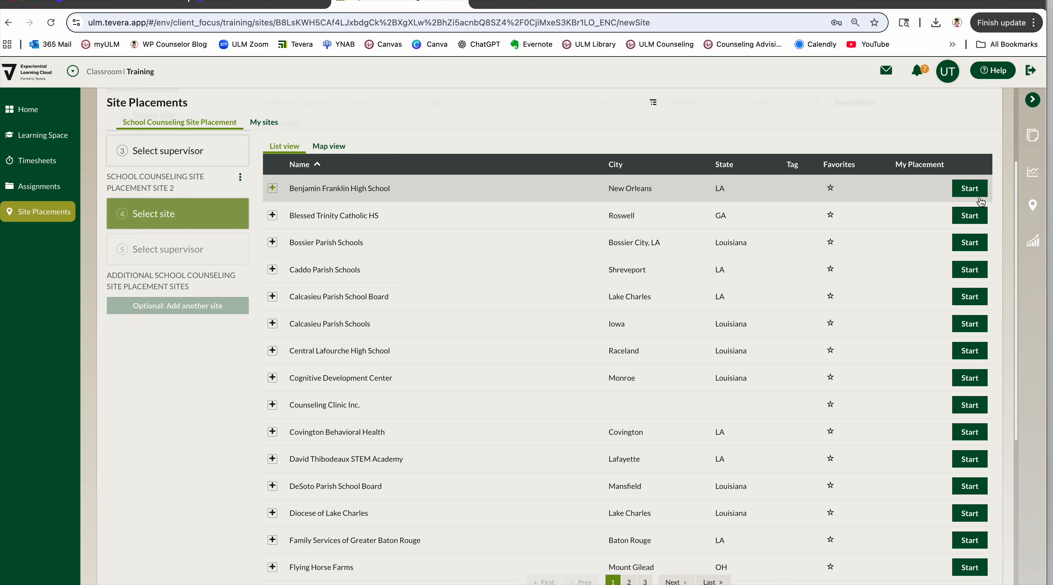
pyautogui.click(975, 190)
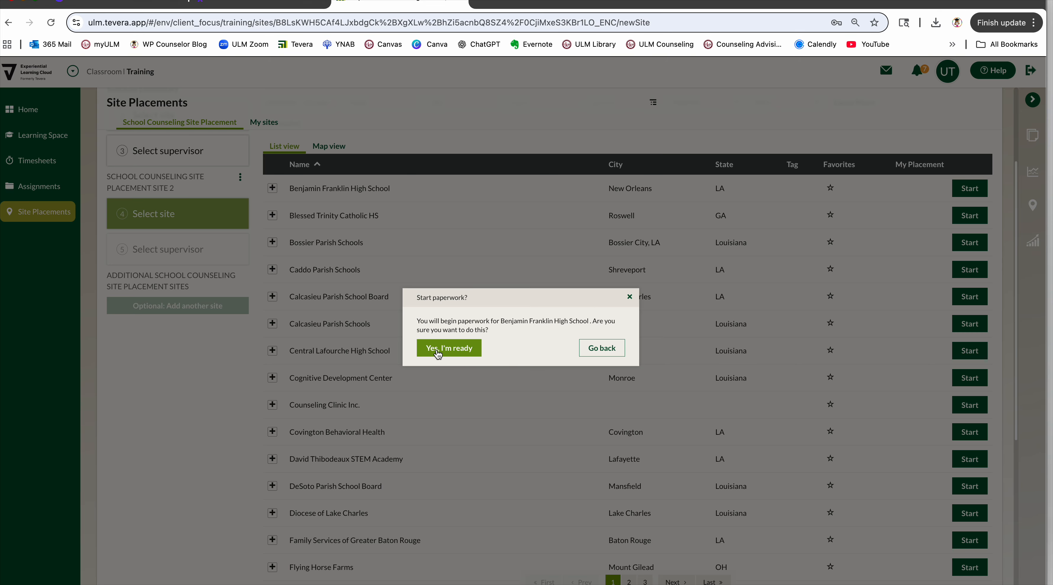
pyautogui.click(460, 357)
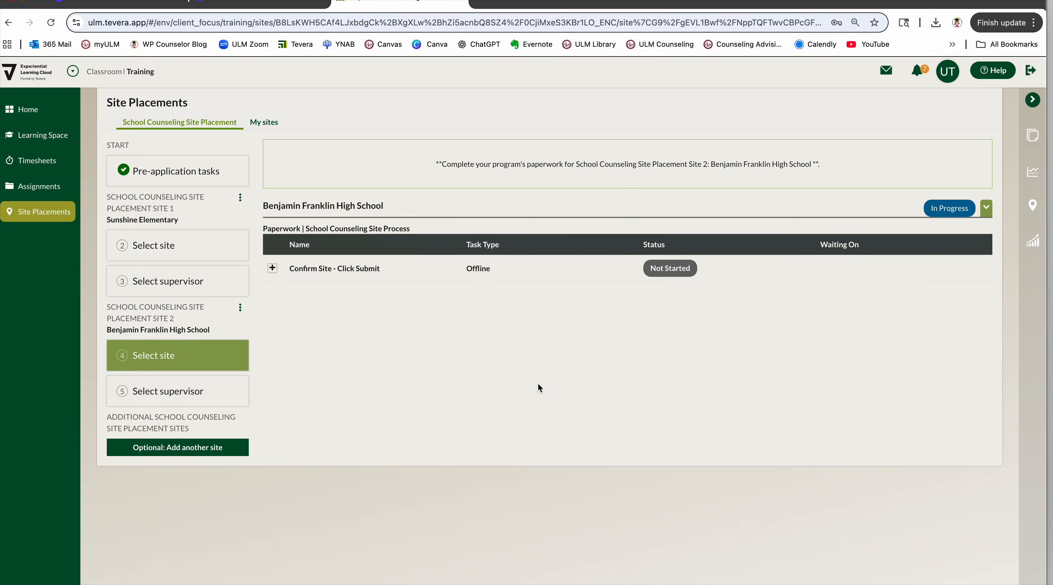
# Start and submit the Confirm Site task for Benjamin Franklin High School.
pyautogui.click(272, 269)
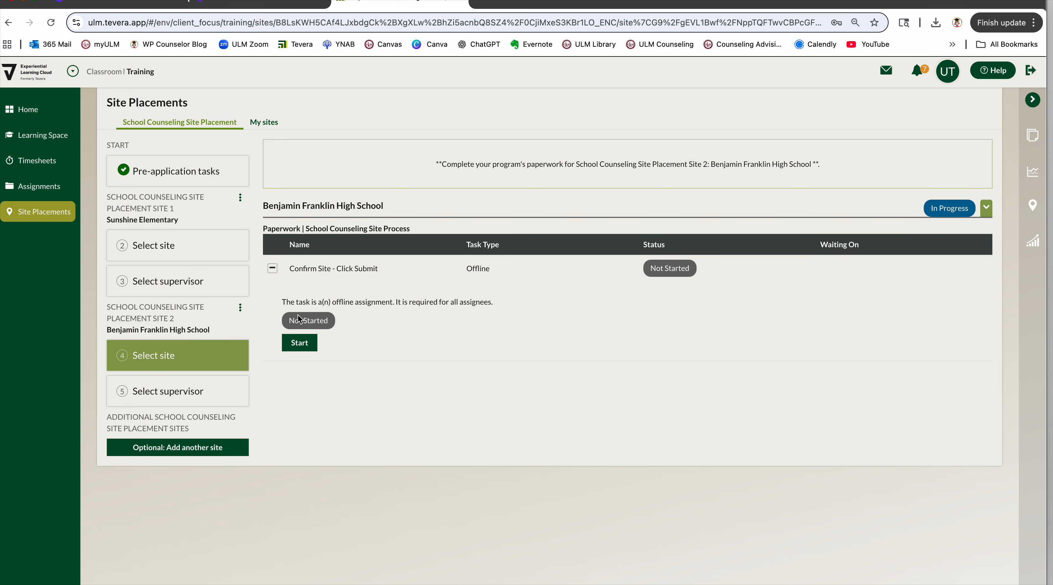
pyautogui.click(299, 343)
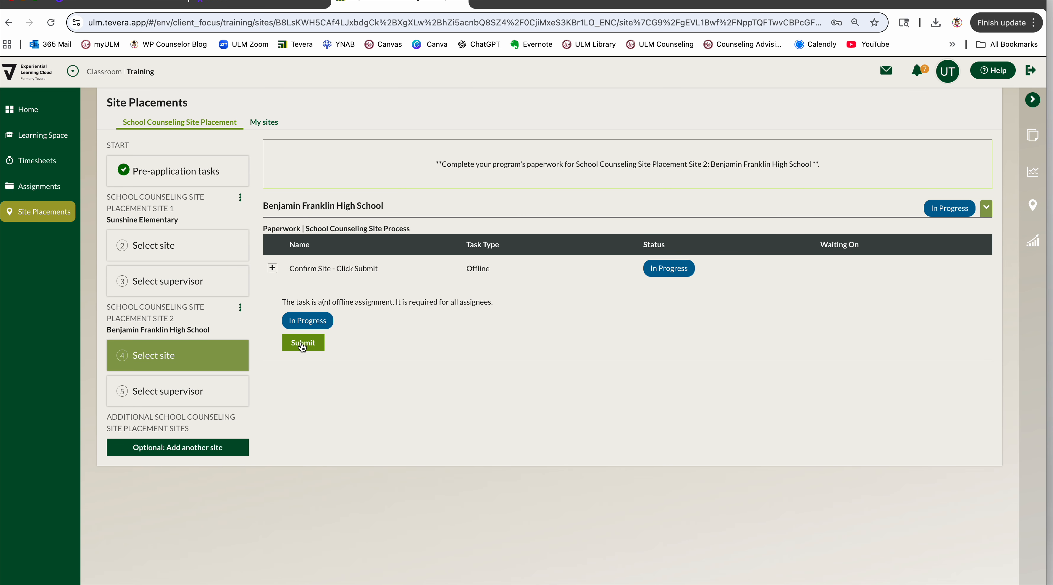
pyautogui.click(304, 344)
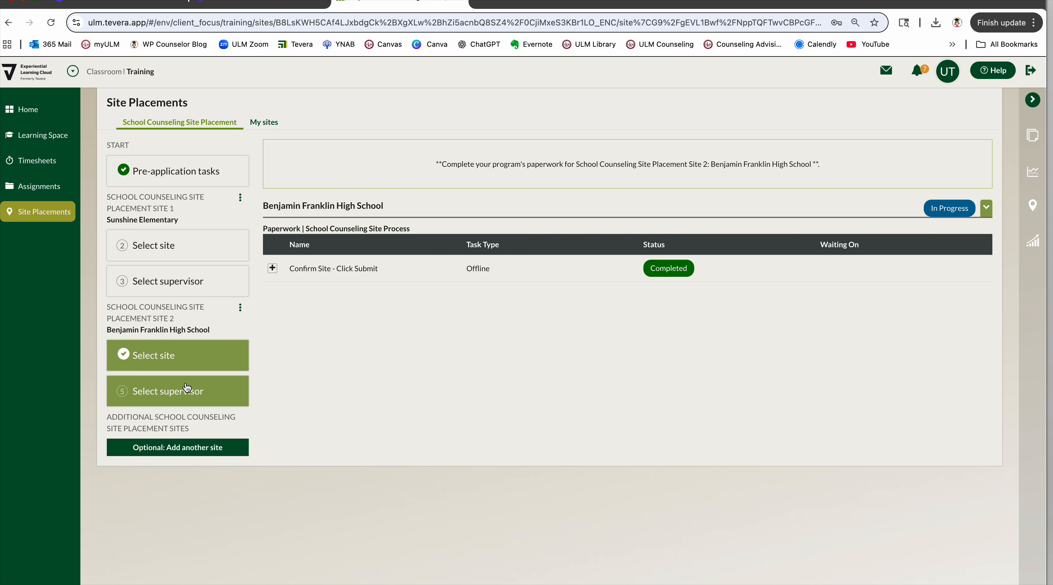
# Select the listed LPC supervisor at Benjamin Franklin High School and start that supervisor's paperwork.
pyautogui.click(177, 393)
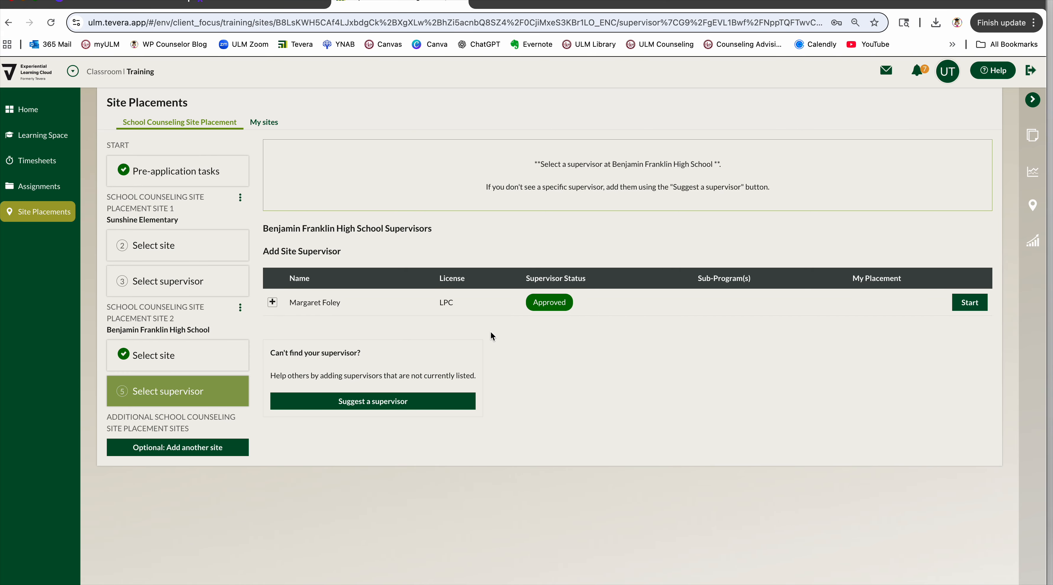
pyautogui.click(969, 304)
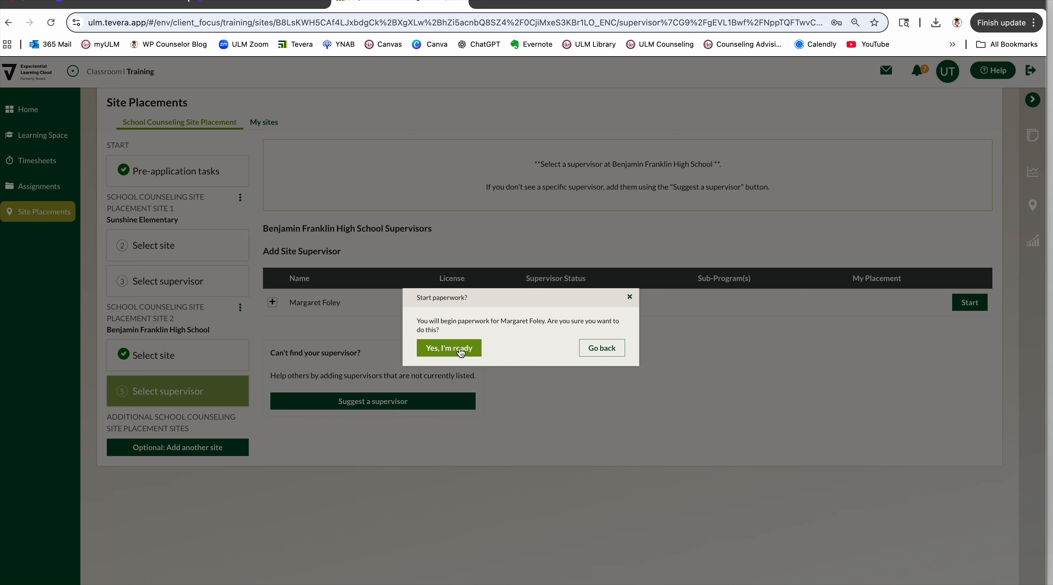
pyautogui.click(454, 351)
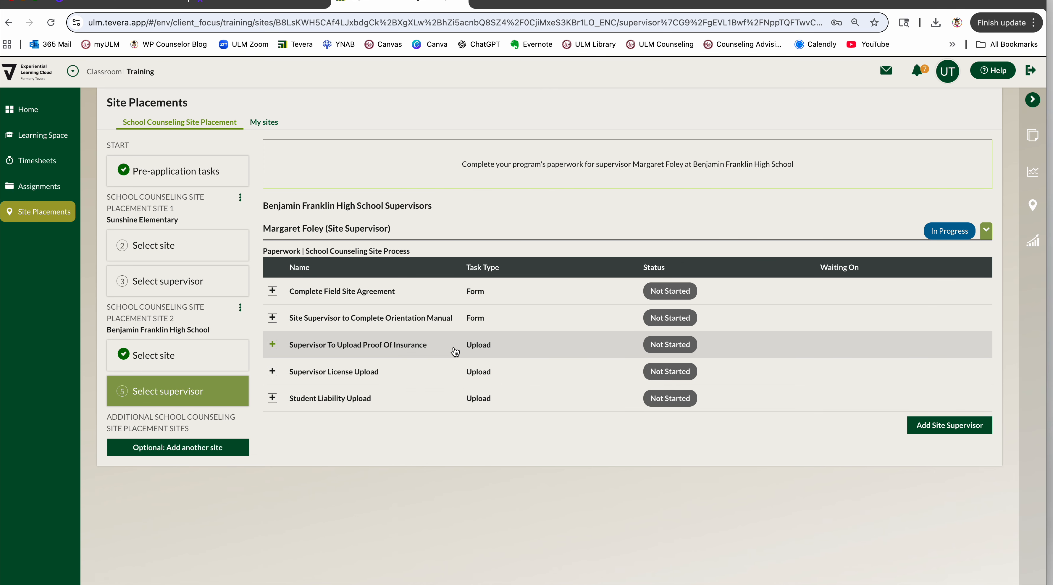